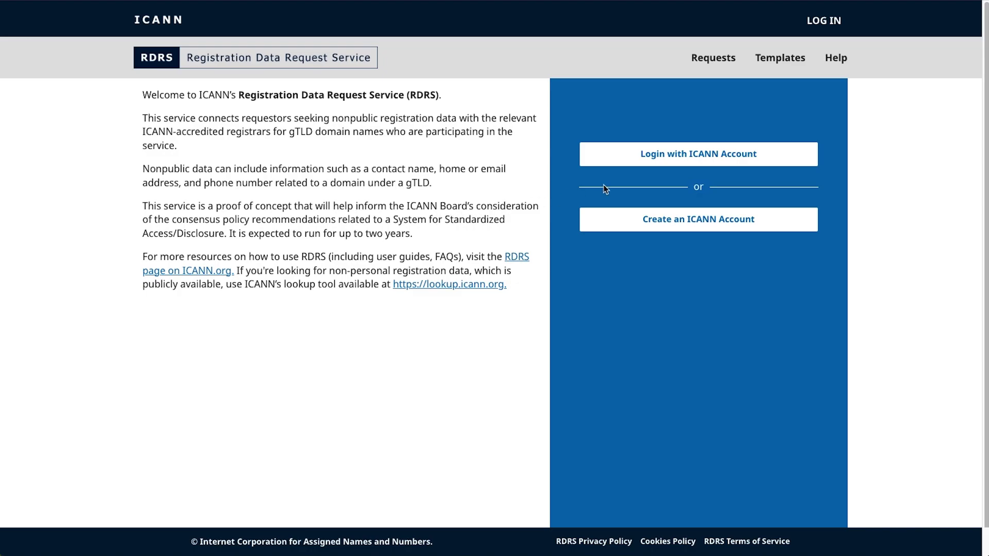
# Step: Log in with the ICANN Account e-mail and the browser's saved password
pyautogui.click(697, 157)
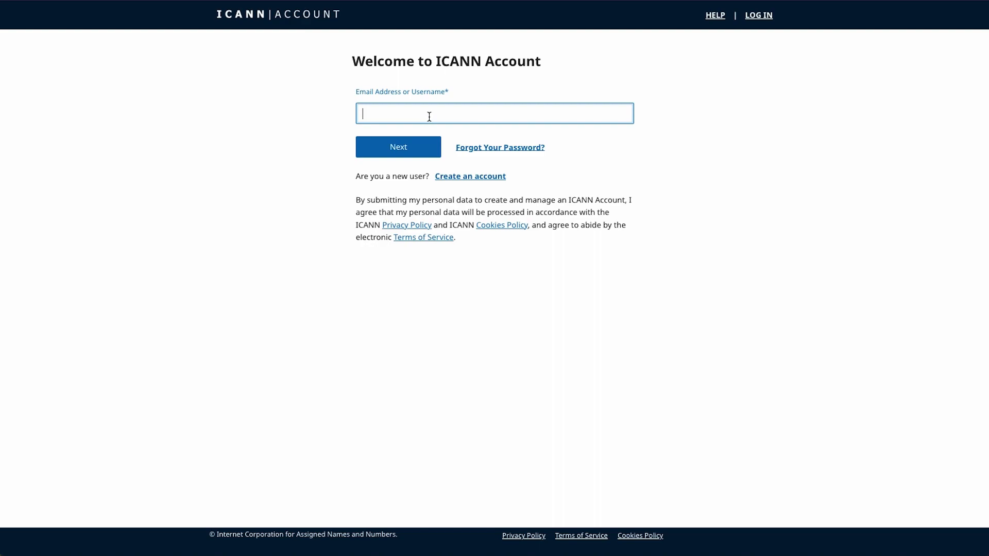
pyautogui.click(395, 152)
pyautogui.click(398, 155)
pyautogui.press('Down')
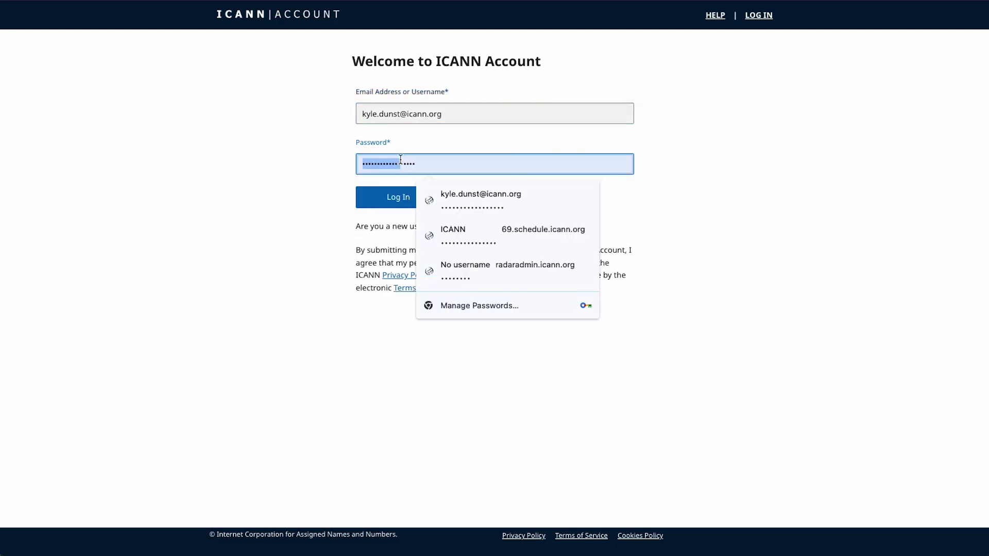
pyautogui.press('Return')
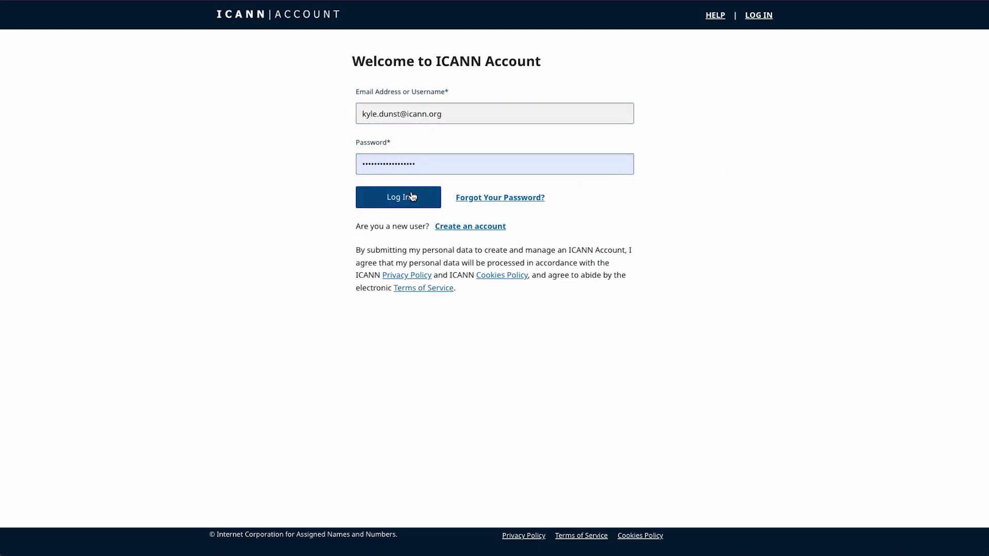
pyautogui.click(412, 196)
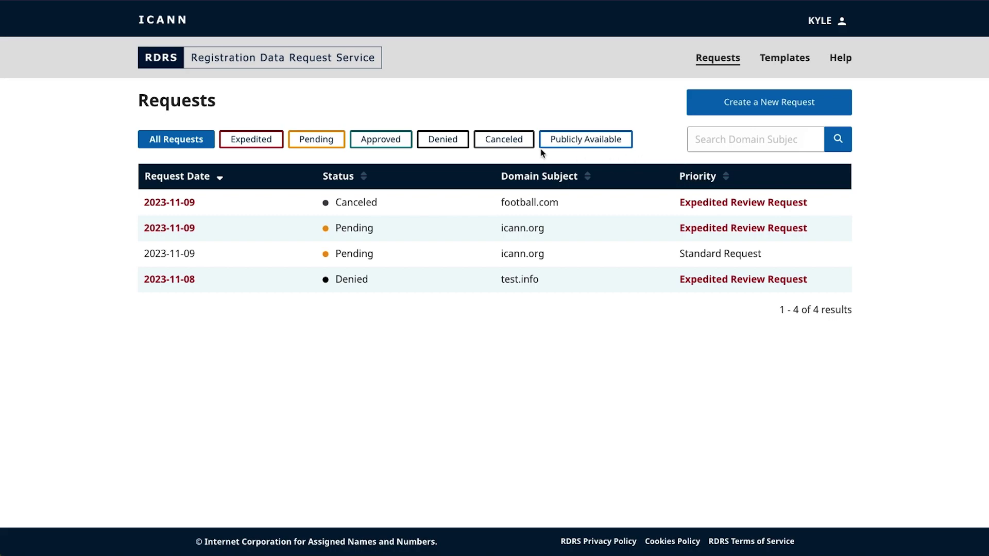
# Step: Try the Pending, Denied, Expedited and Publicly Available request filters
pyautogui.click(333, 144)
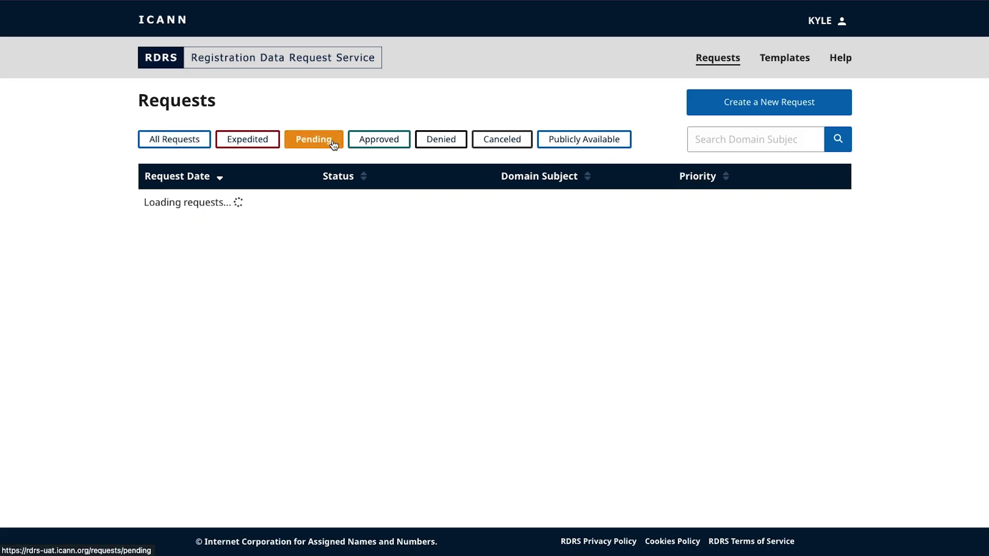
pyautogui.click(434, 144)
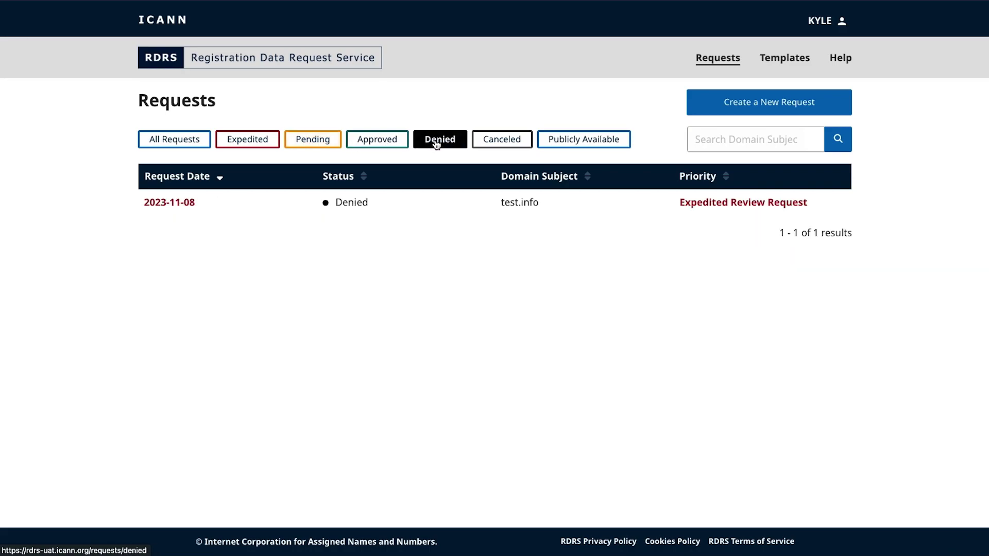
pyautogui.click(252, 142)
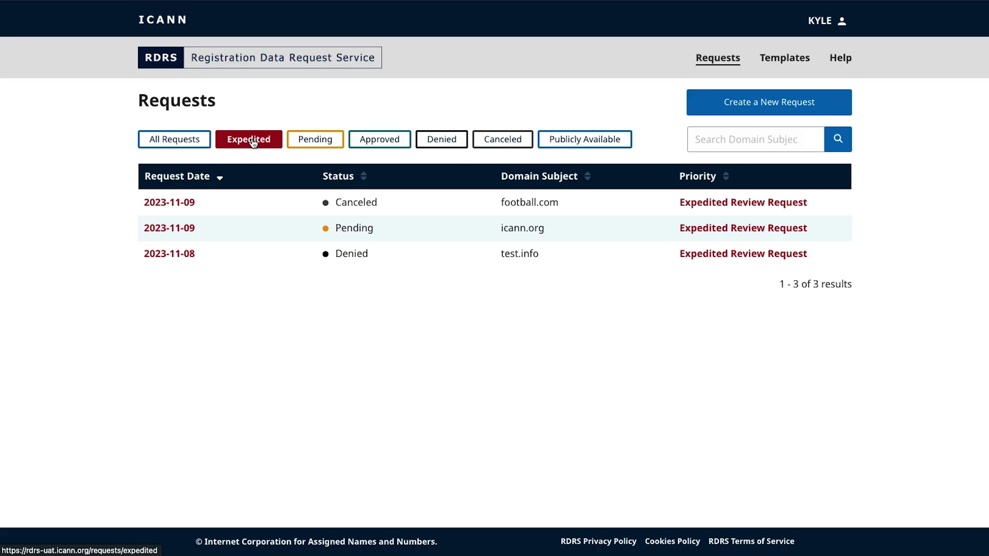
pyautogui.click(595, 147)
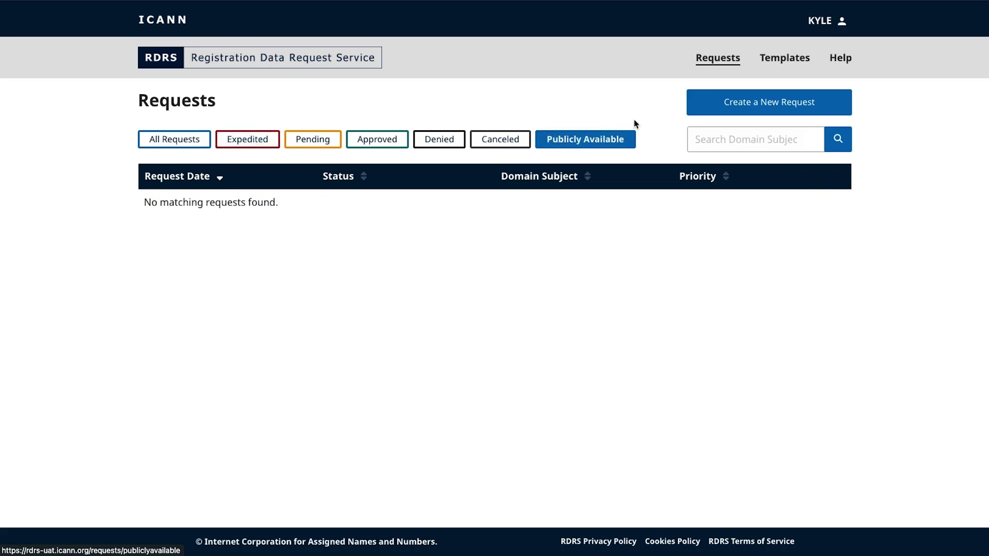
# Step: Filter to denied requests, sort by status, and open the 2023-11-08 test.info request
pyautogui.click(443, 138)
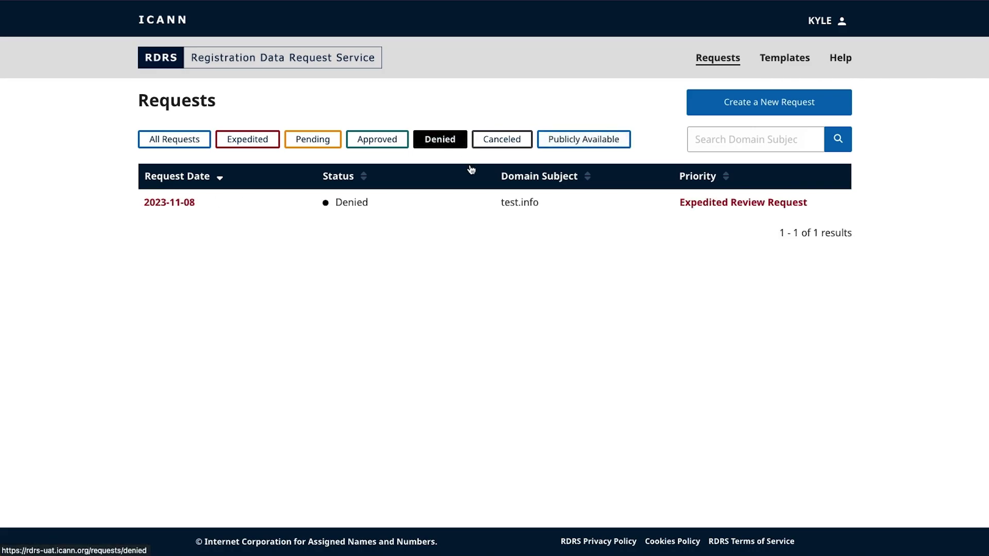
pyautogui.click(341, 178)
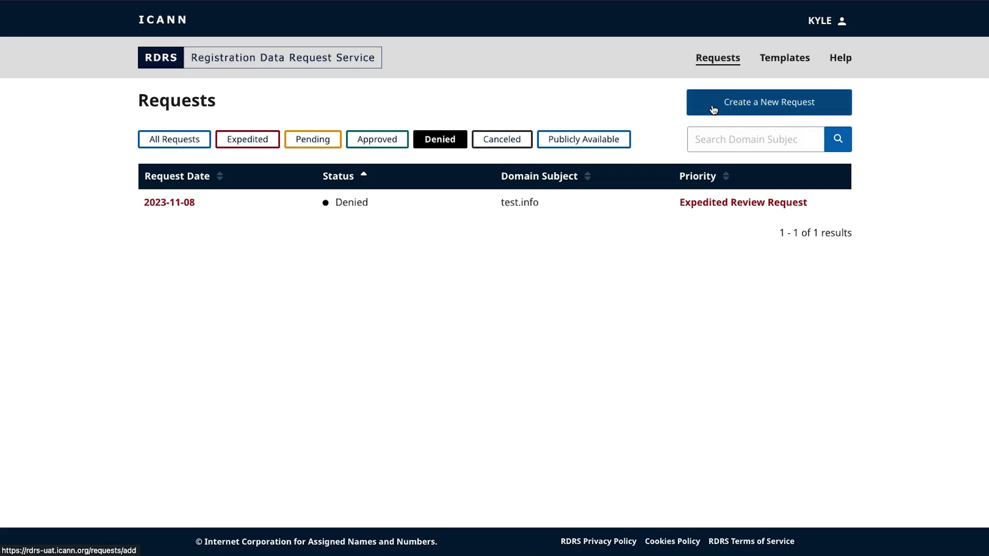
pyautogui.click(198, 207)
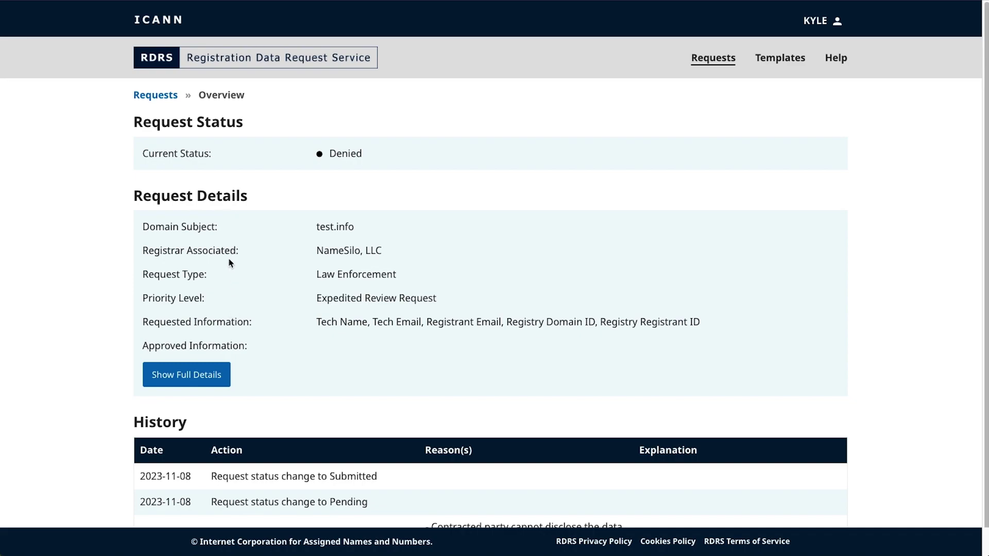
# Step: Review the request's status history, then open and browse its full Request Details
pyautogui.scroll(-1, 230, 265)
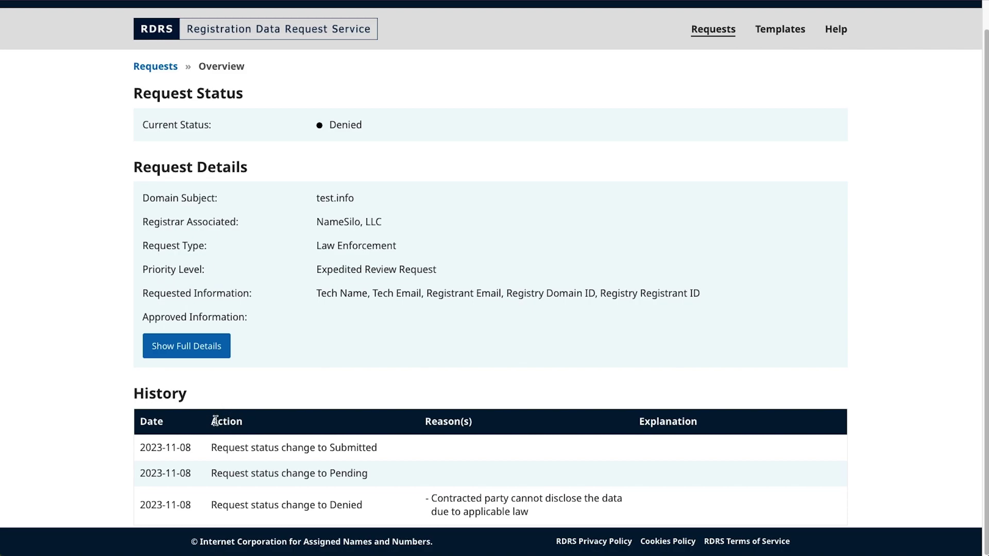
pyautogui.click(194, 346)
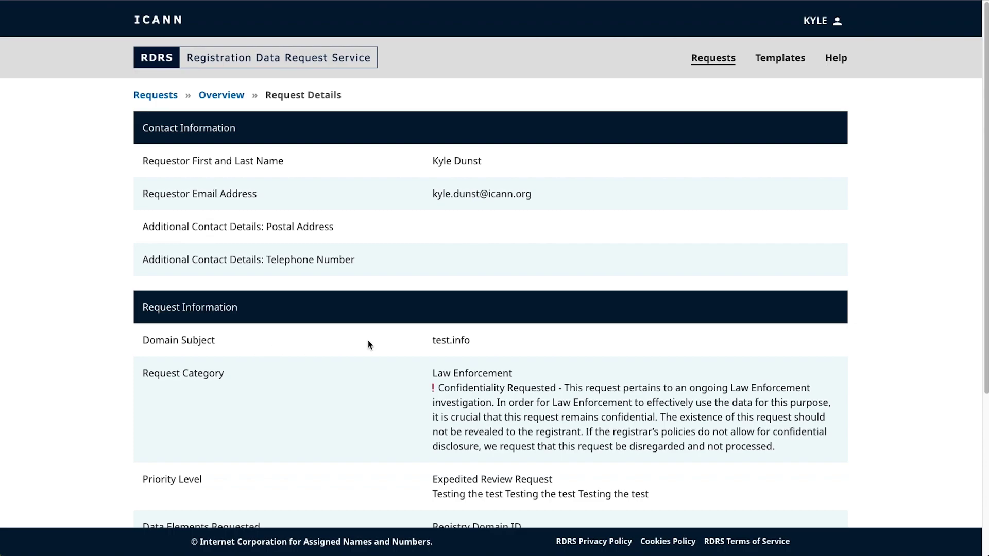
pyautogui.scroll(-3, 368, 341)
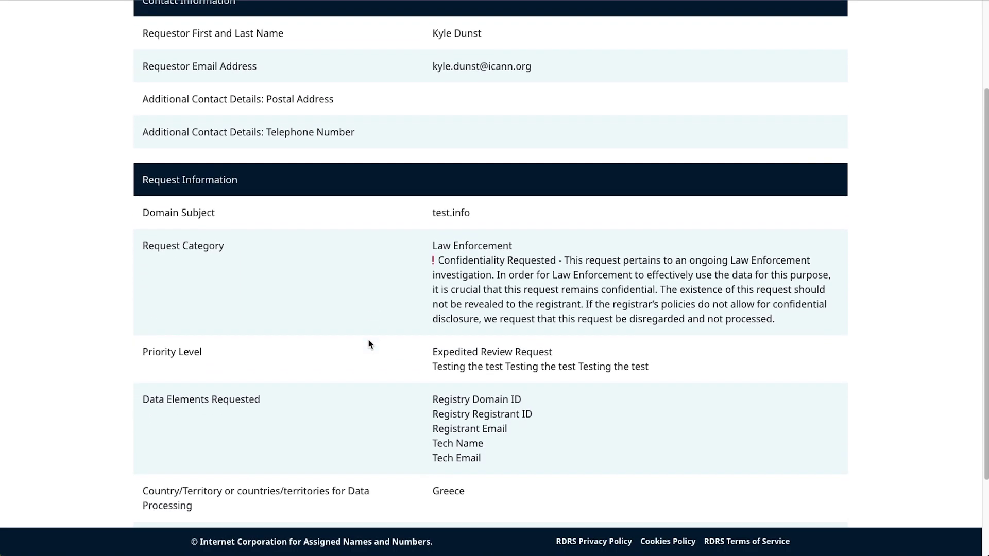
pyautogui.scroll(-3, 369, 343)
pyautogui.scroll(5, 369, 339)
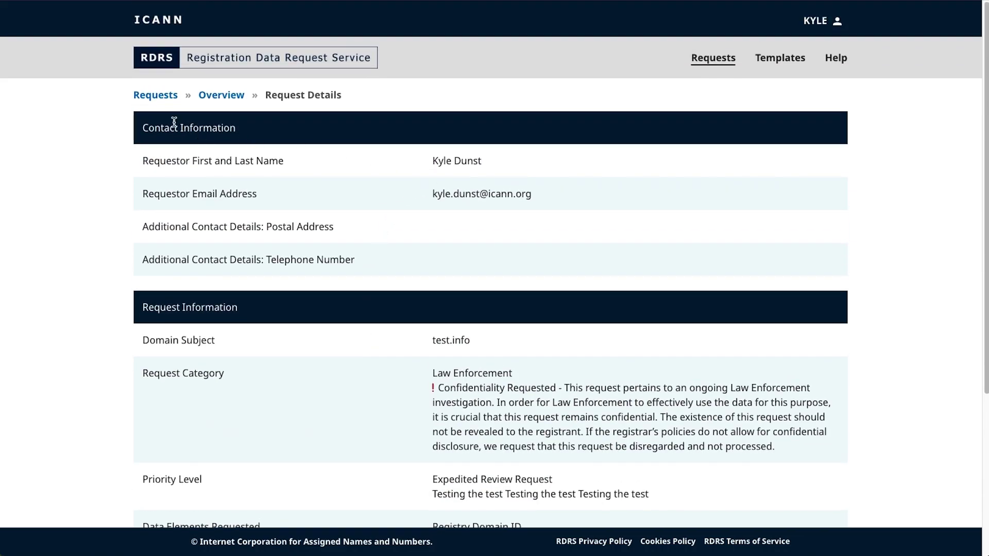
# Step: Go back to the Requests list and confirm creating a new request to reach the step-1 form
pyautogui.click(164, 98)
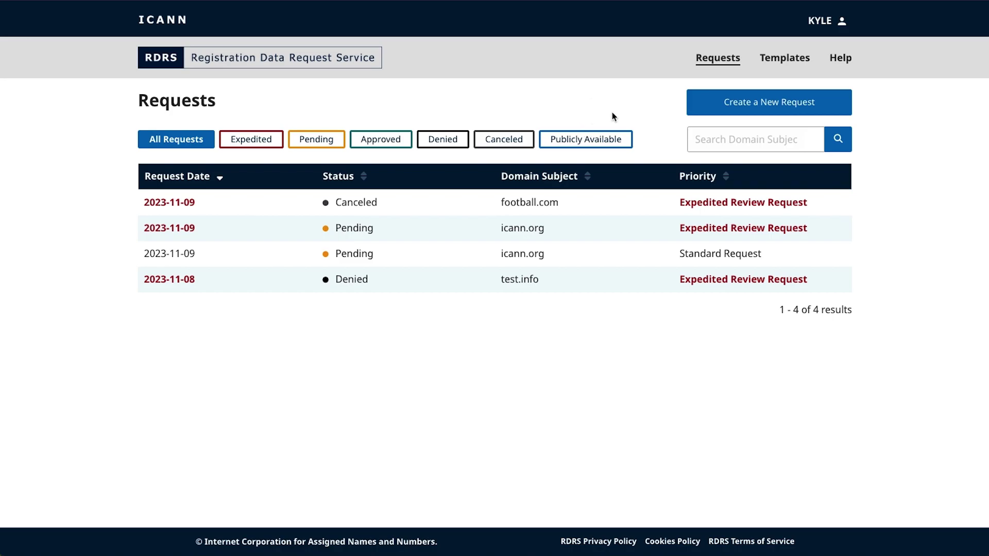
pyautogui.click(782, 104)
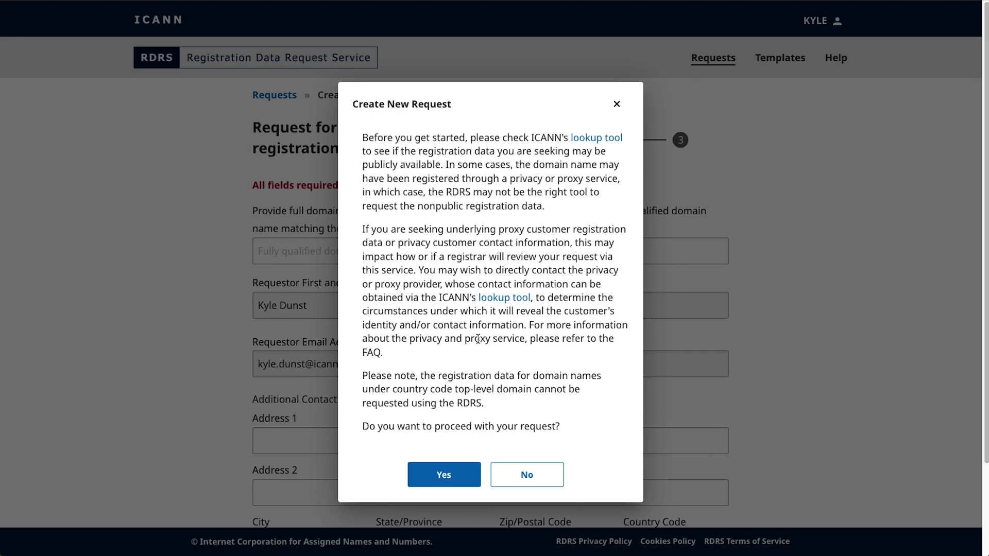
pyautogui.click(447, 474)
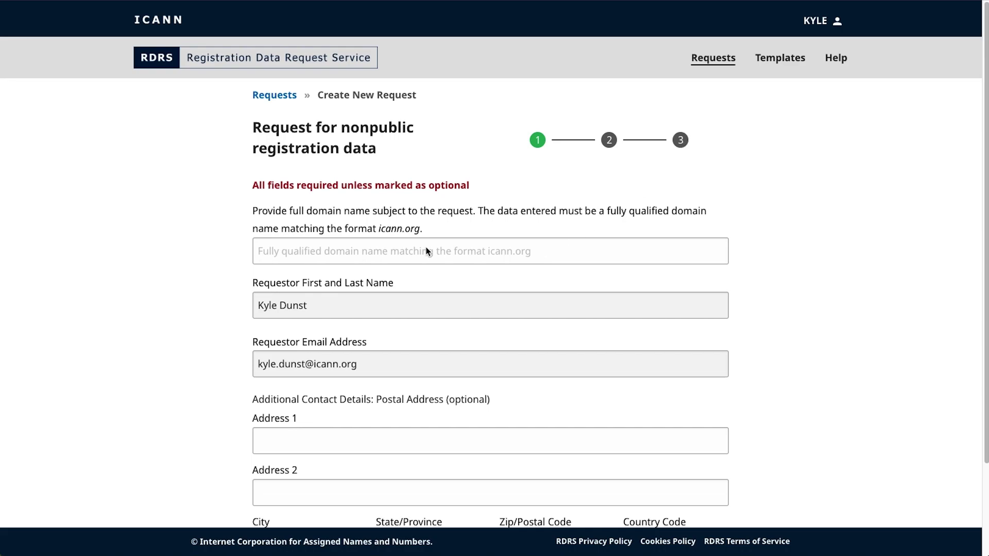
pyautogui.click(427, 249)
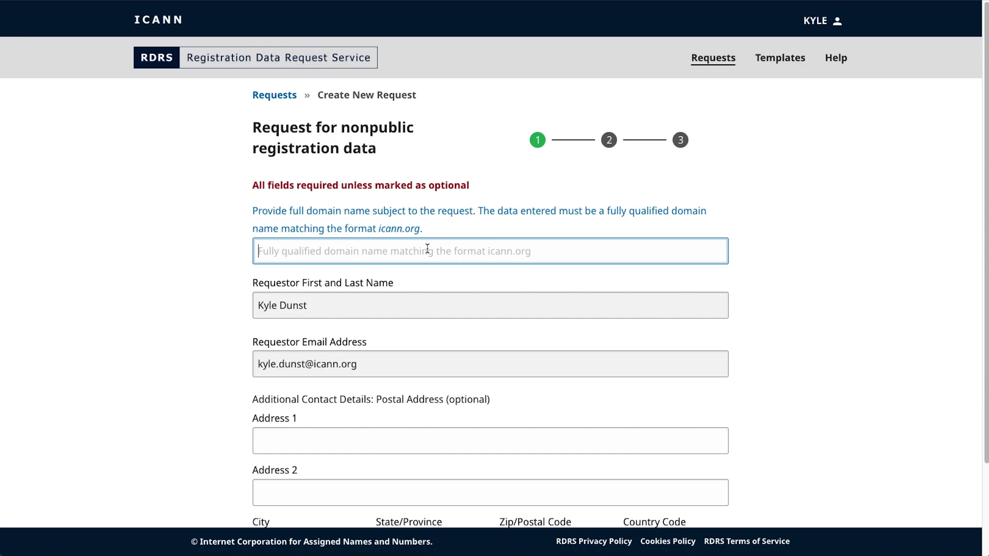
# Step: Enter test.info as the request domain, then scroll down to the step-1 navigation buttons
pyautogui.write('test.i')
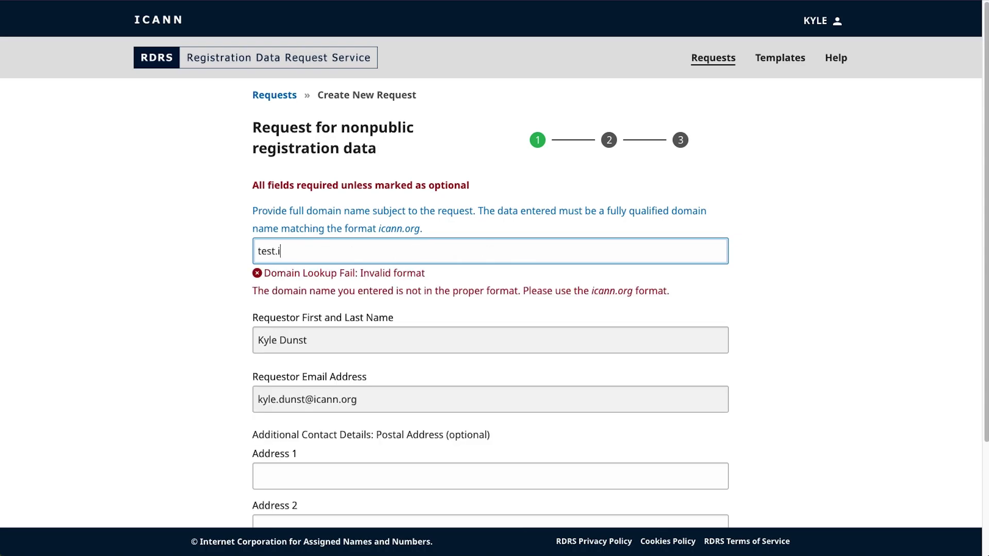
pyautogui.write('nfo')
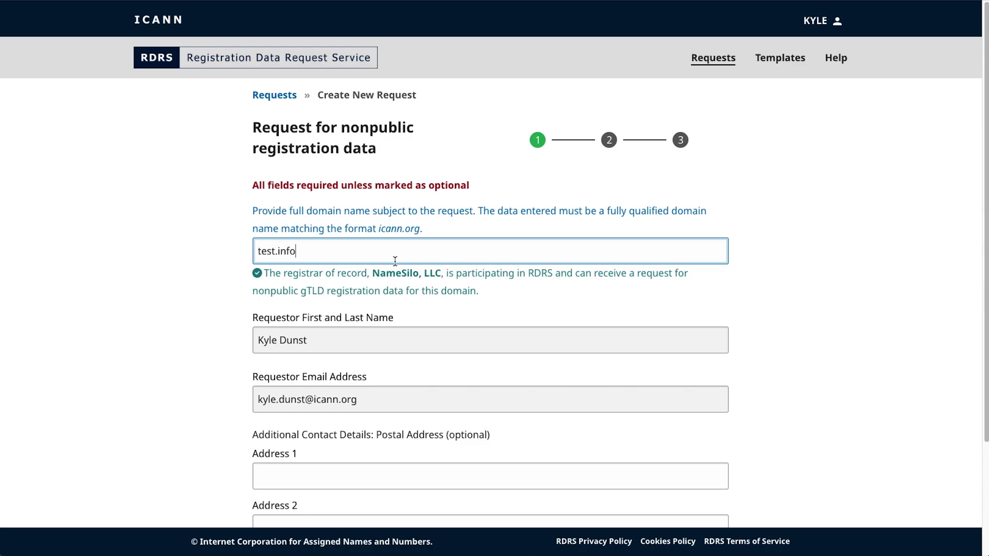
pyautogui.write('w')
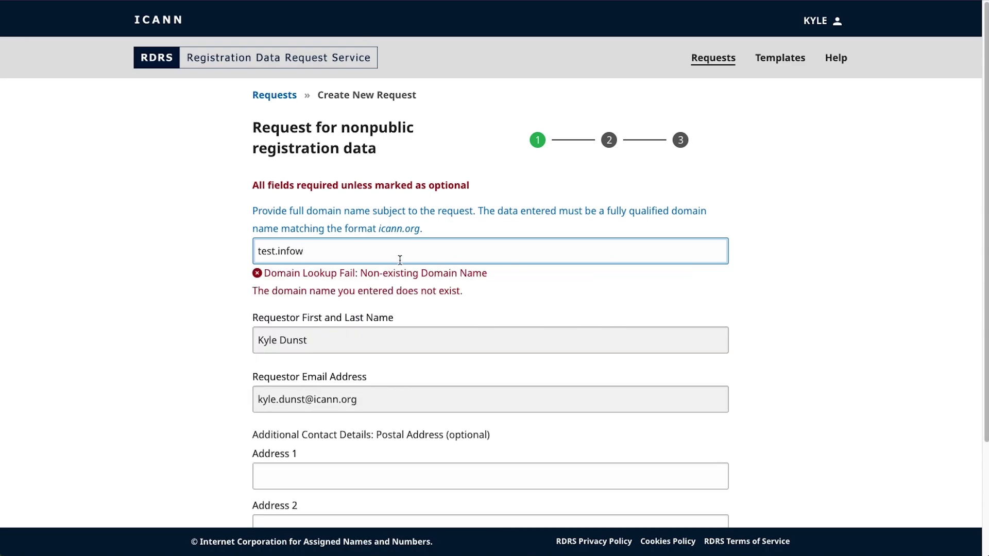
pyautogui.press('BackSpace')
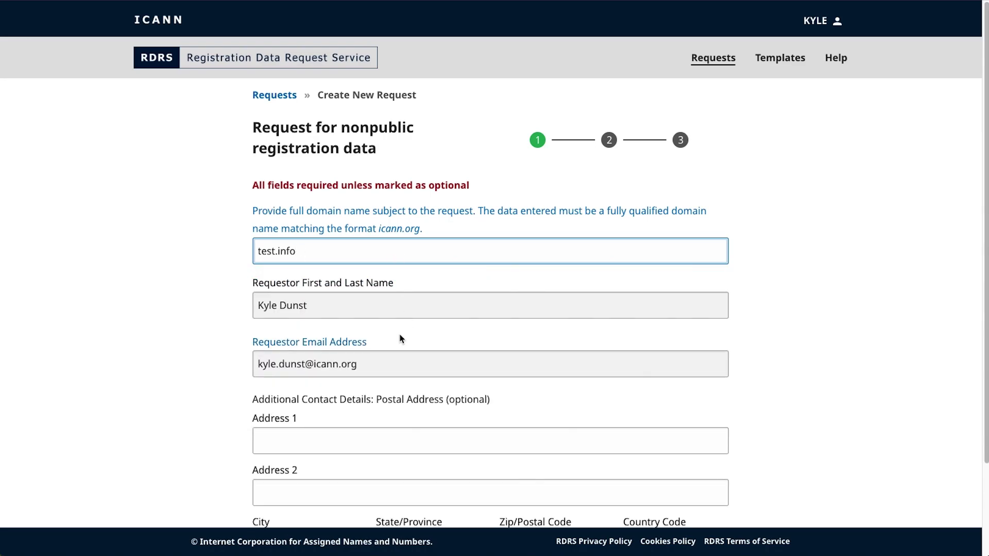
pyautogui.scroll(-1, 890, 241)
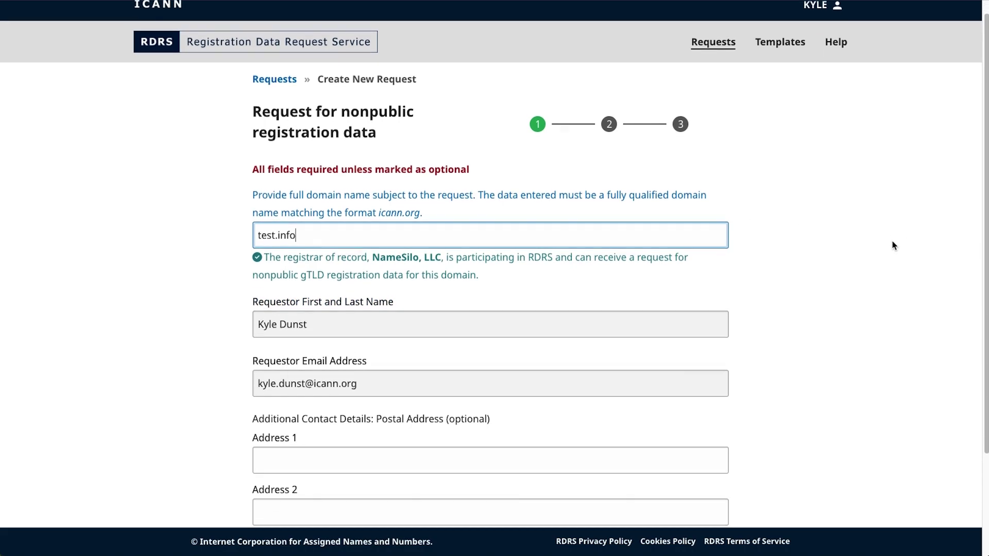
pyautogui.scroll(-1, 886, 243)
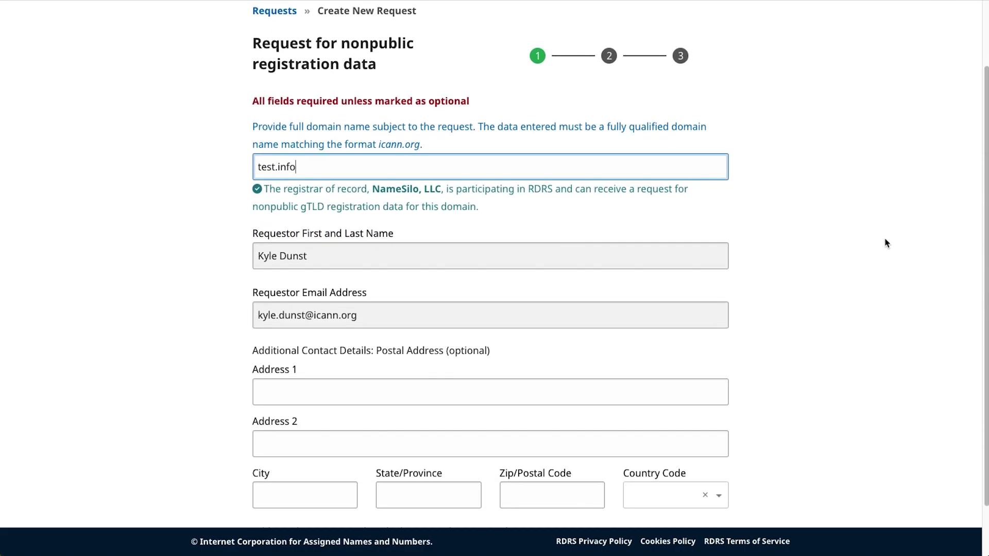
pyautogui.scroll(-2, 878, 247)
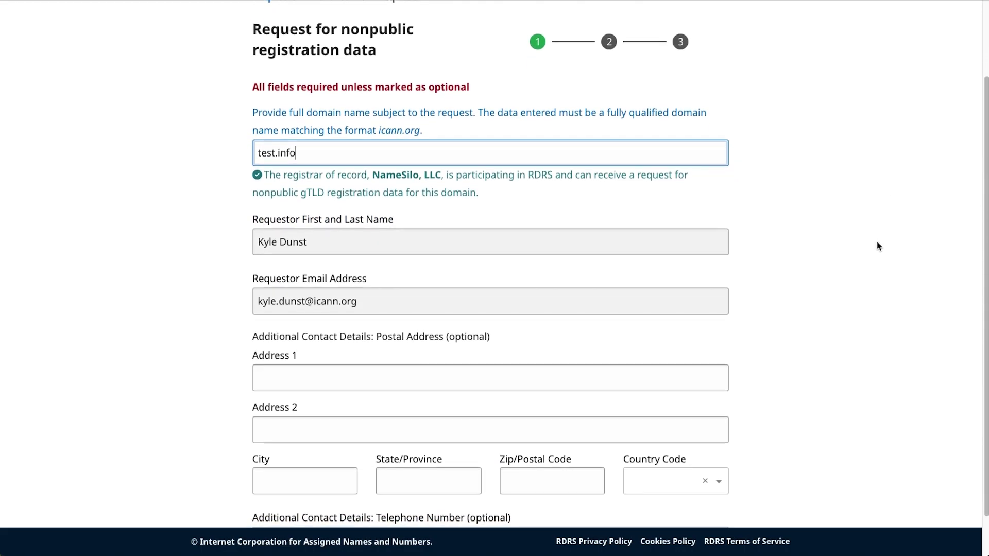
pyautogui.scroll(-1, 869, 249)
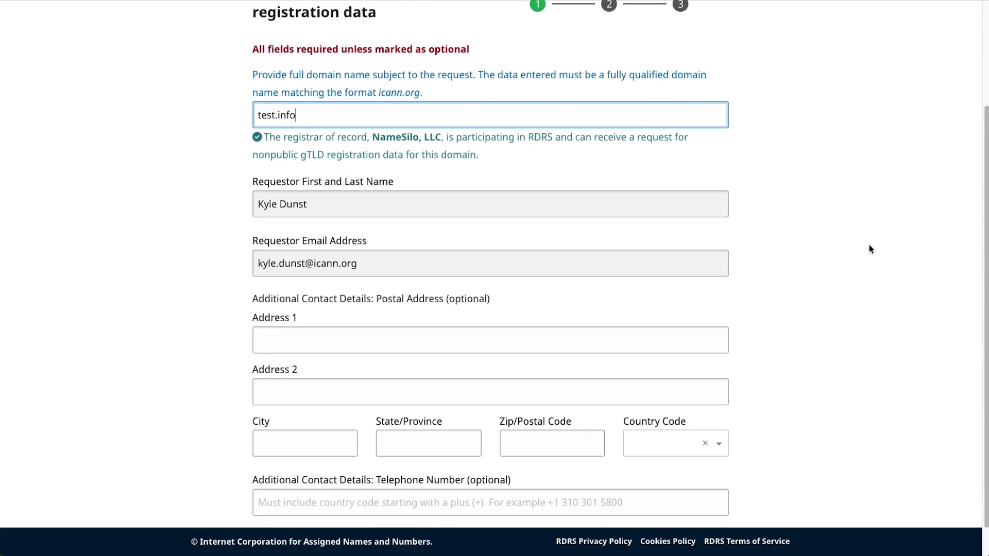
pyautogui.scroll(-2, 870, 248)
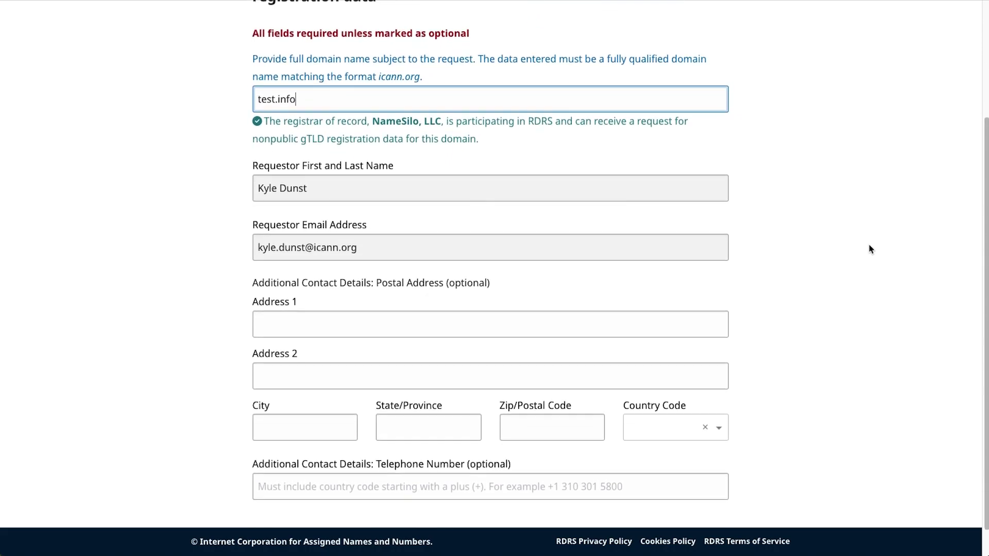
pyautogui.scroll(-2, 869, 249)
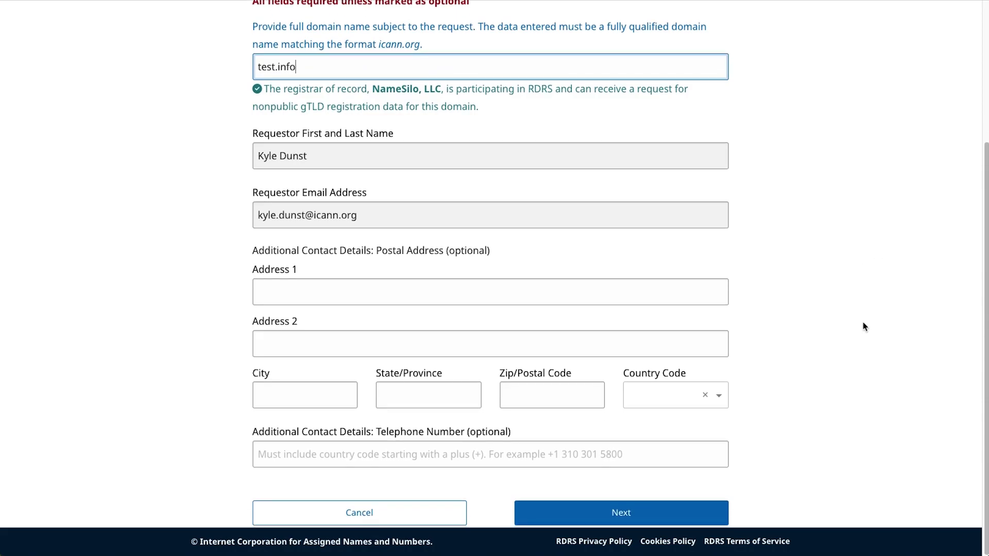
# Step: Advance the request to step 2 and open the Request Category dropdown
pyautogui.click(620, 512)
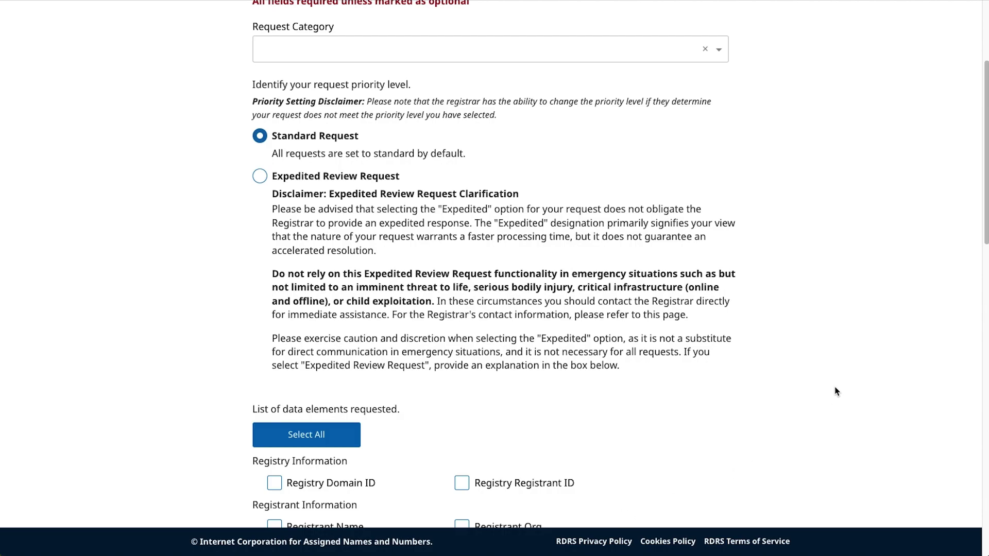
pyautogui.scroll(4, 835, 389)
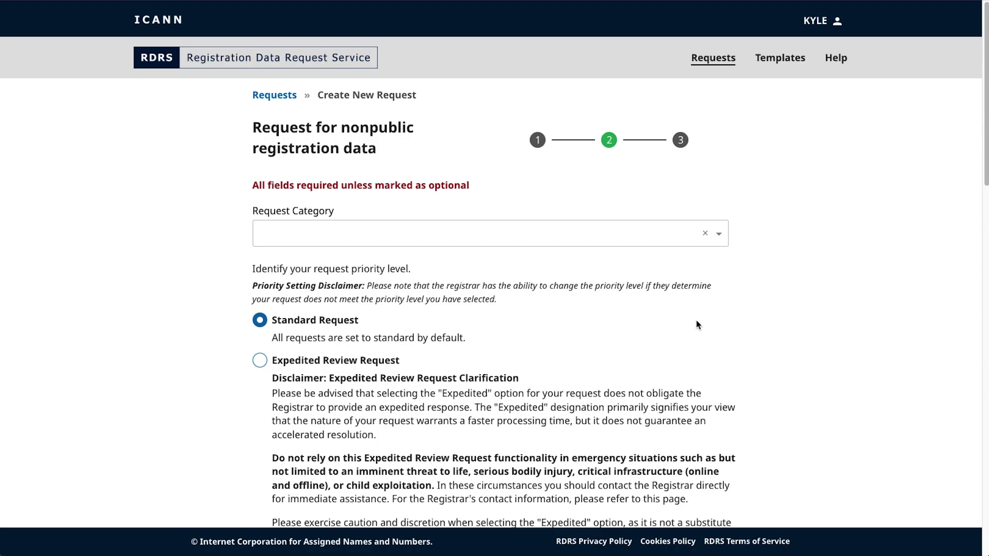
pyautogui.click(718, 240)
pyautogui.click(719, 240)
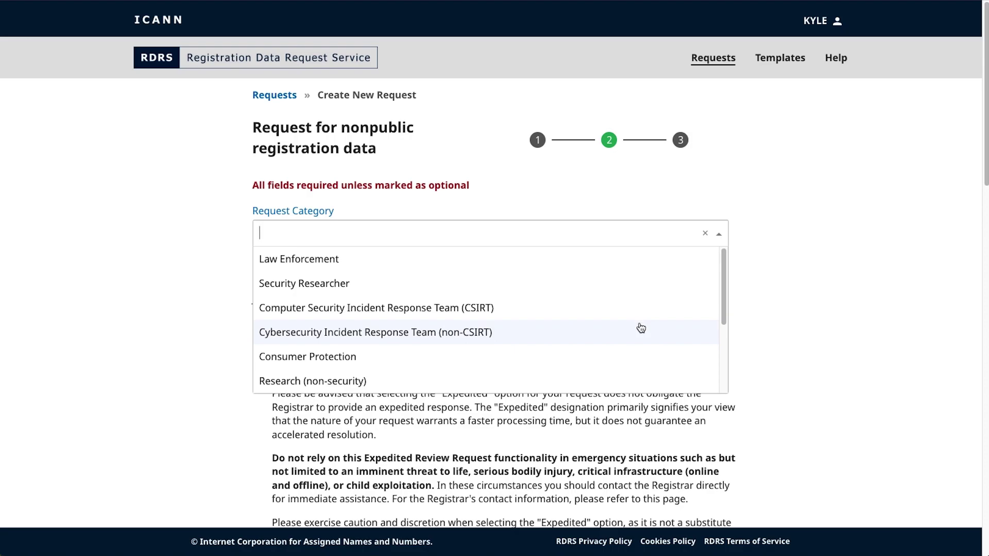
pyautogui.scroll(-5, 641, 327)
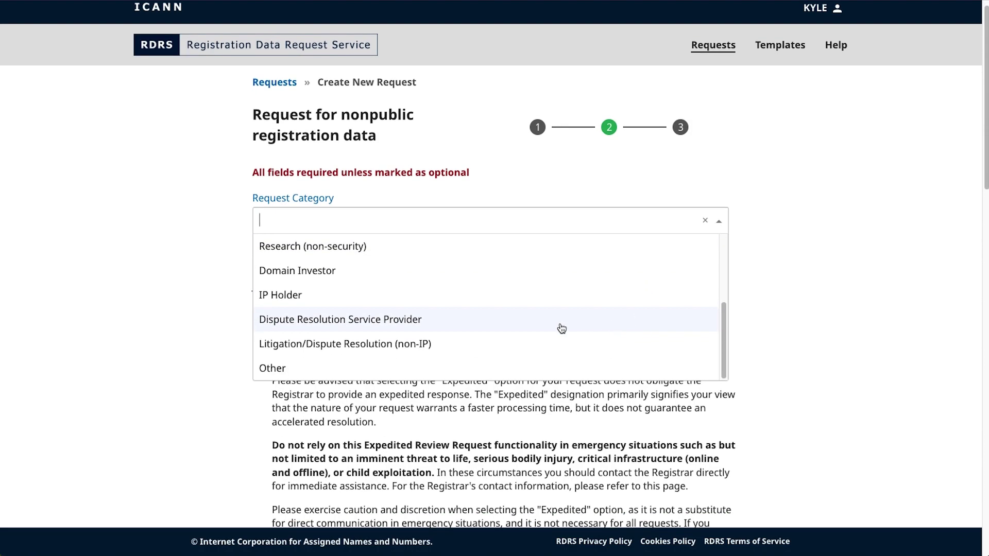
# Step: Set the Request Category to Domain Investor after briefly choosing Other
pyautogui.click(359, 372)
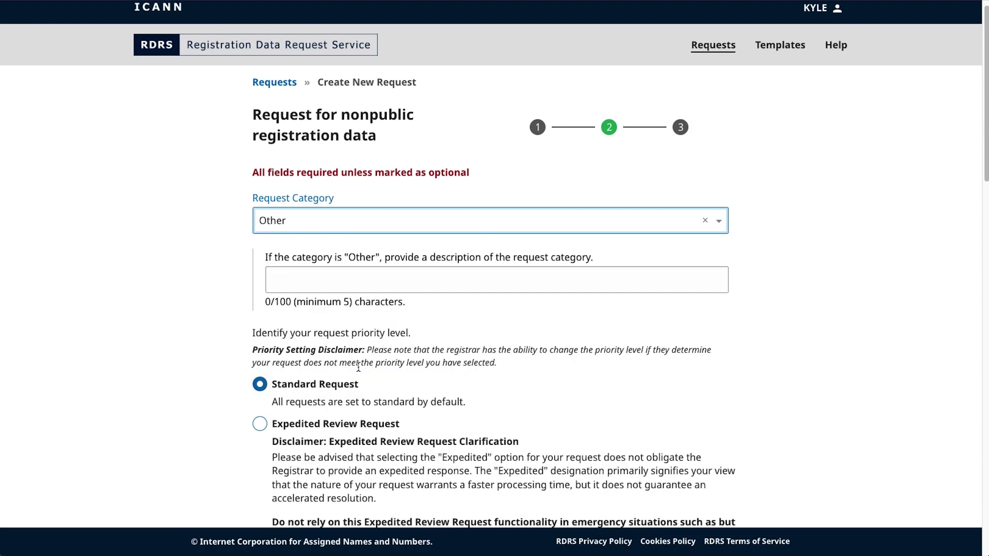
pyautogui.click(377, 284)
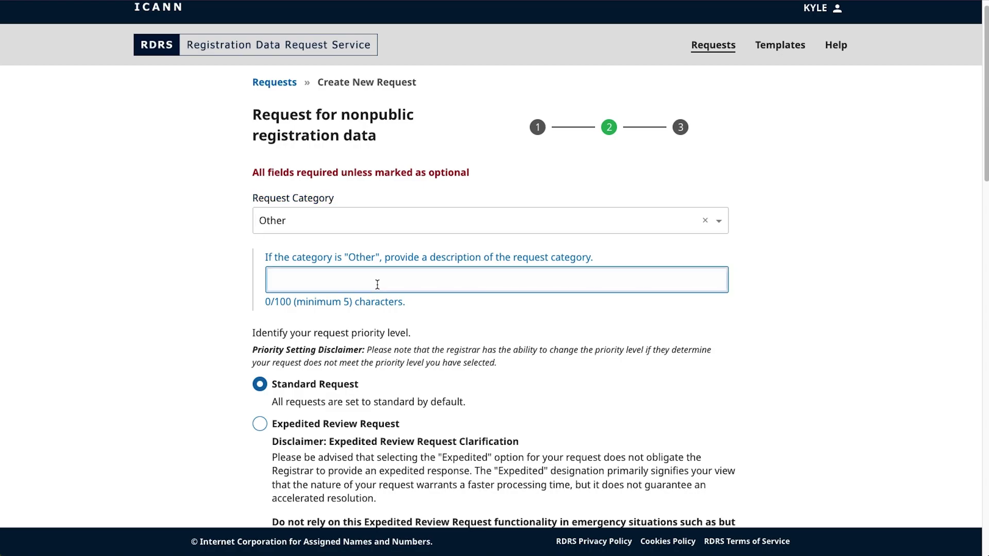
pyautogui.click(377, 221)
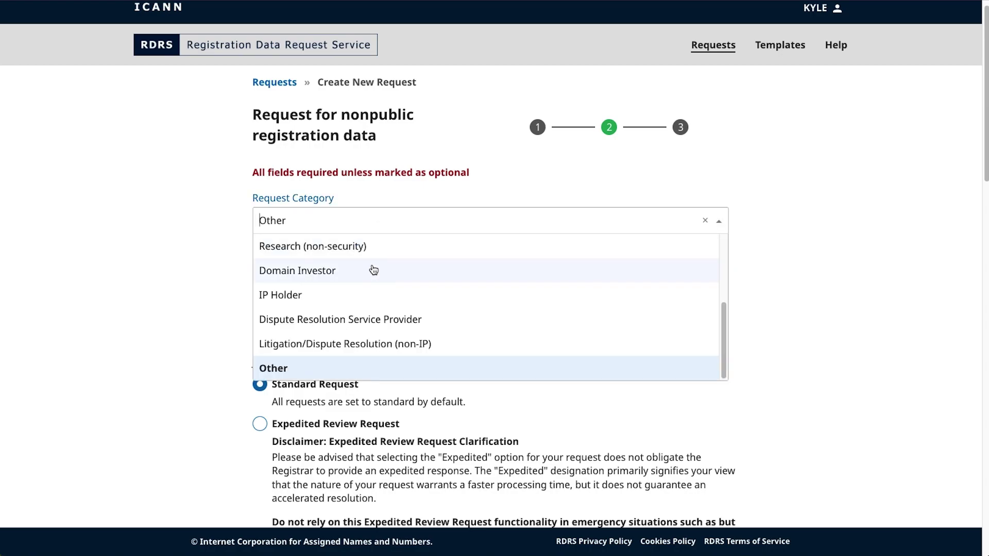
pyautogui.click(379, 269)
pyautogui.scroll(-1, 739, 315)
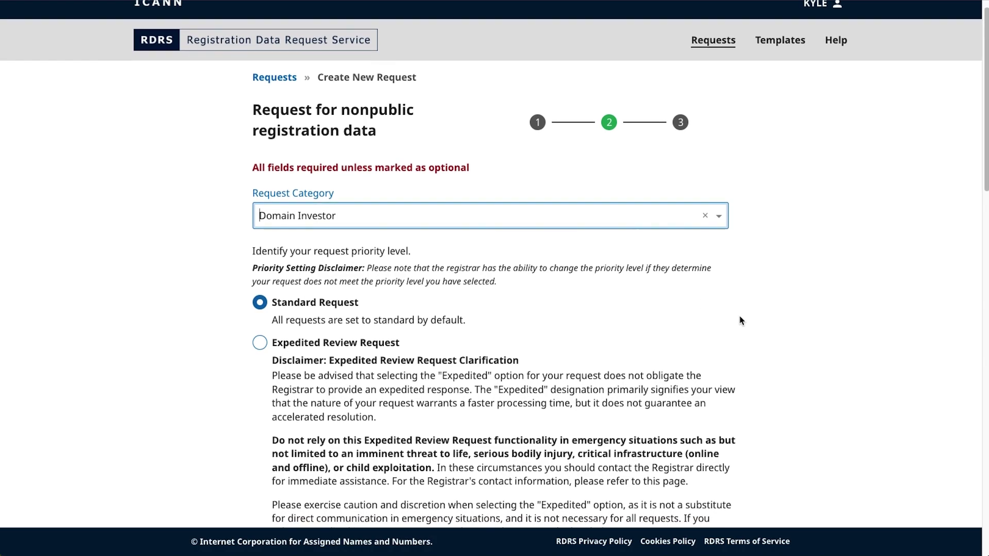
pyautogui.scroll(-1, 740, 320)
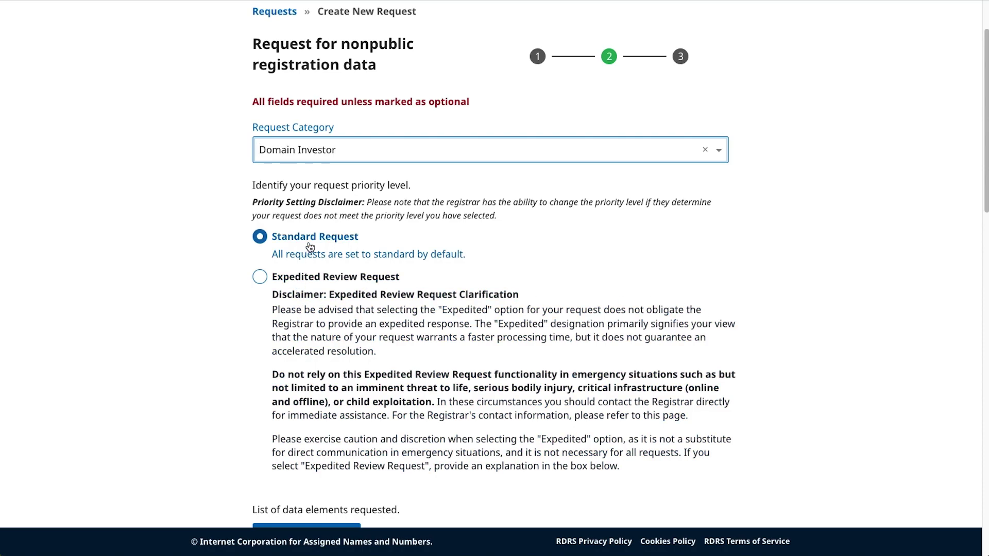
pyautogui.click(264, 279)
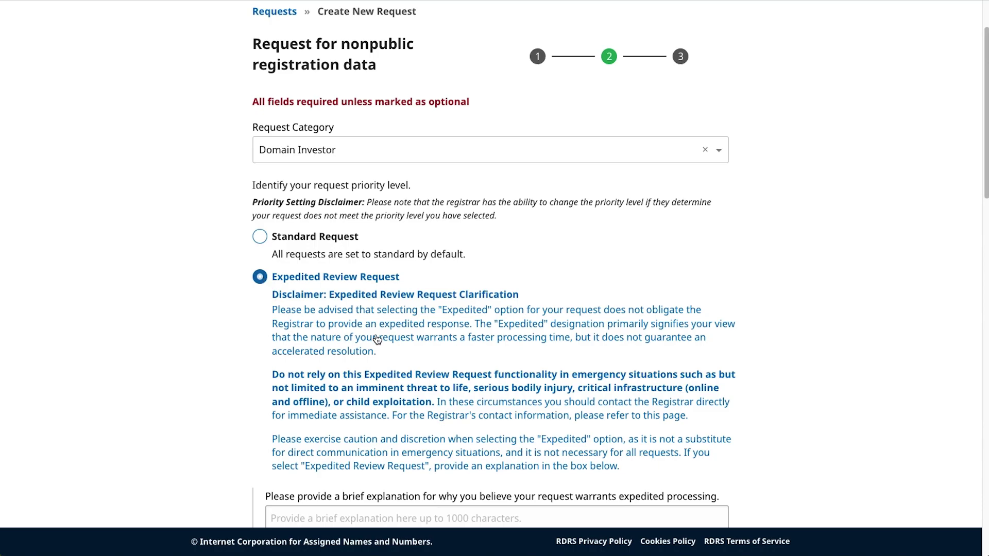
pyautogui.scroll(-3, 374, 340)
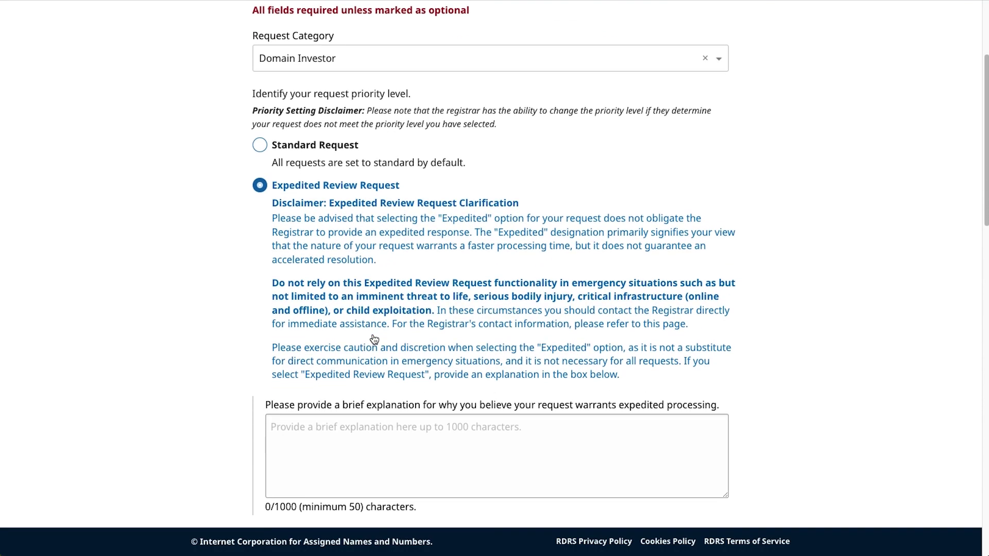
pyautogui.click(367, 425)
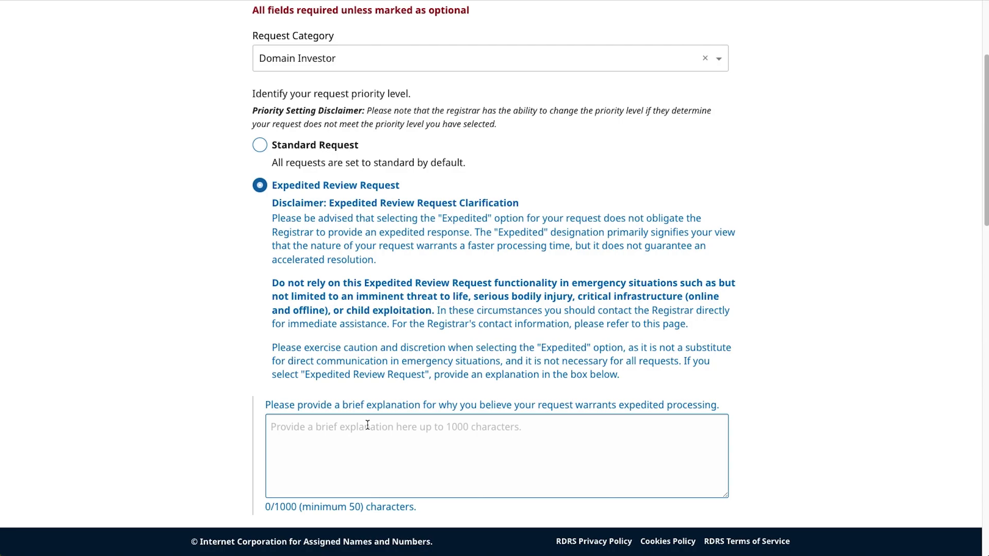
pyautogui.click(368, 429)
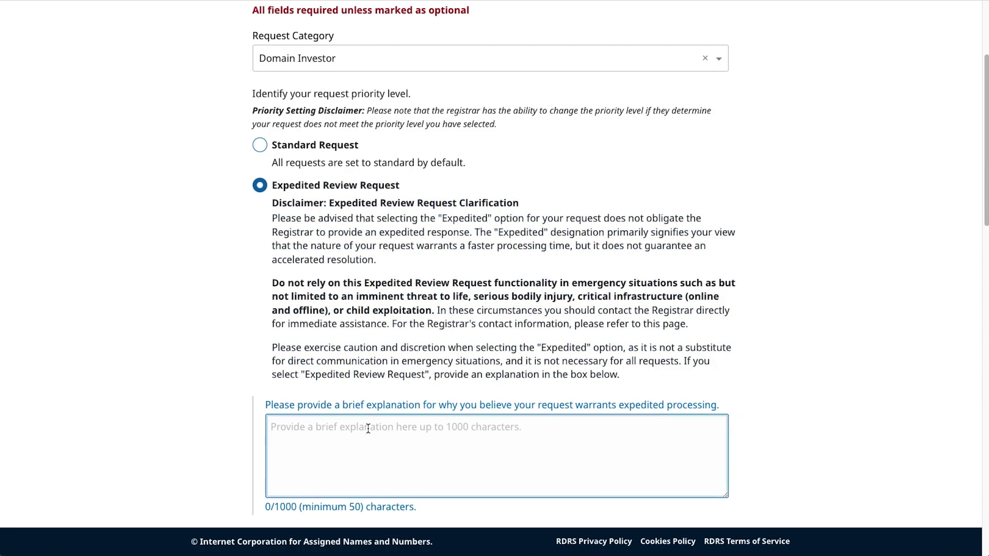
pyautogui.write('Expedit')
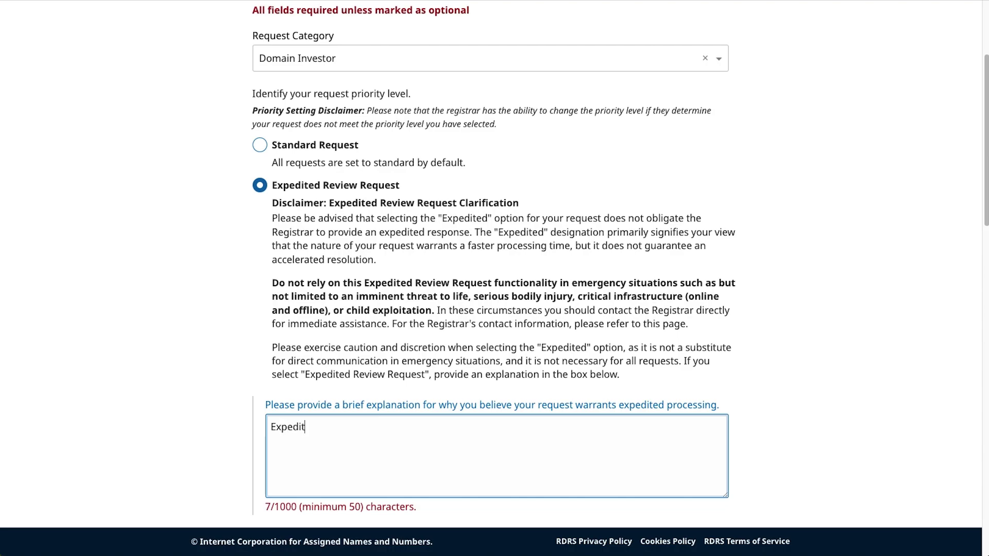
pyautogui.write('ed.')
pyautogui.press('BackSpace')
pyautogui.write('reason')
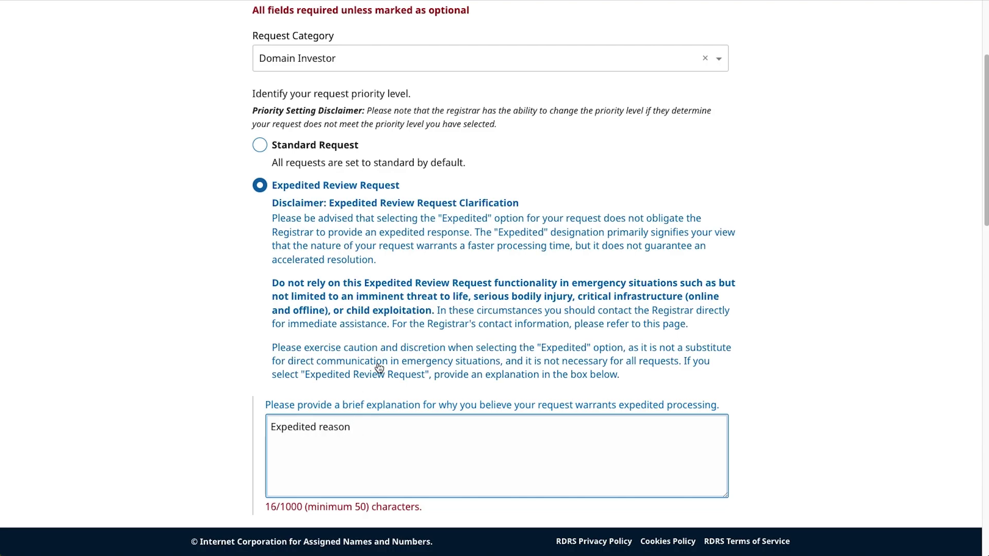
pyautogui.click(259, 145)
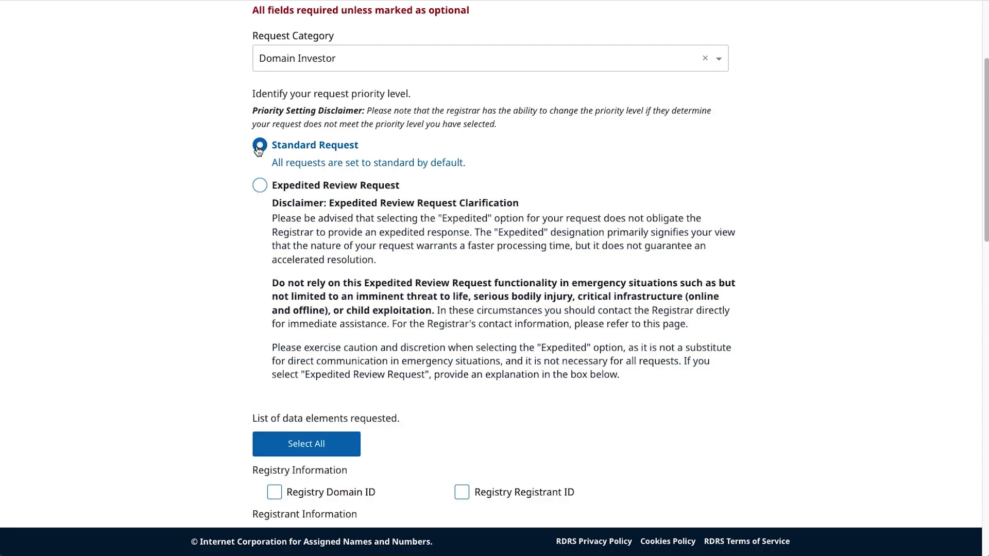
# Step: Tick Registry Domain ID, Registry Registrant ID and Registrant Email individually, leaving Registrant Name unticked
pyautogui.scroll(-5, 787, 435)
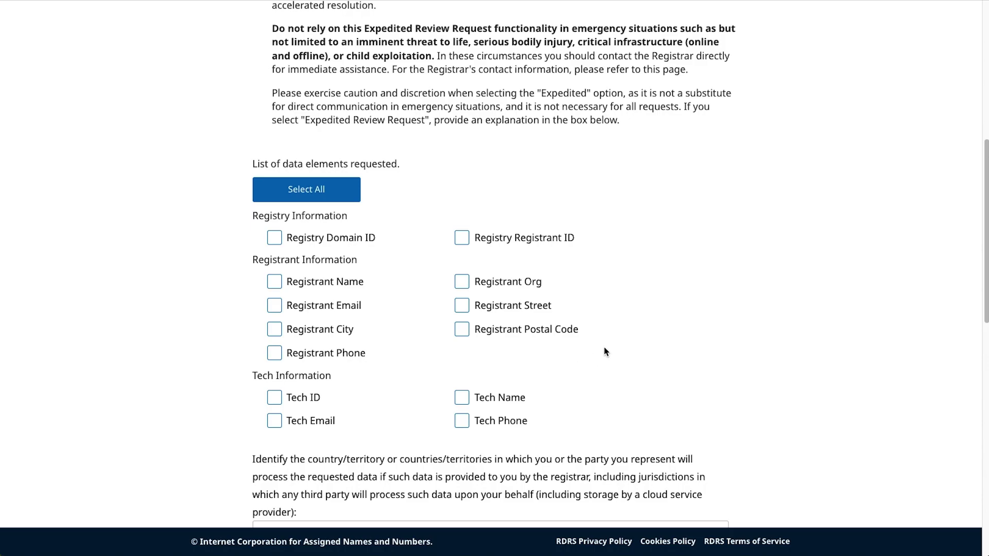
pyautogui.scroll(-1, 613, 350)
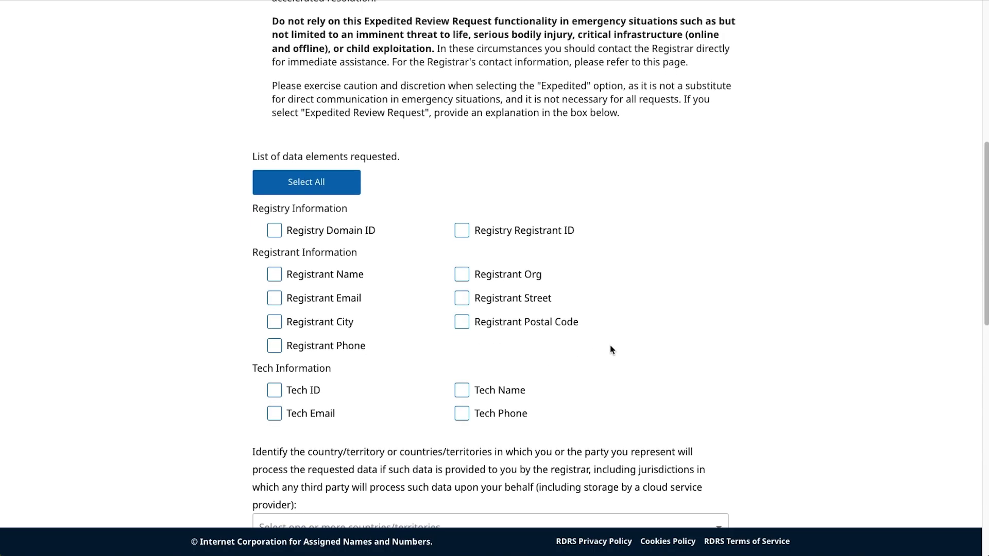
pyautogui.click(276, 233)
pyautogui.click(465, 234)
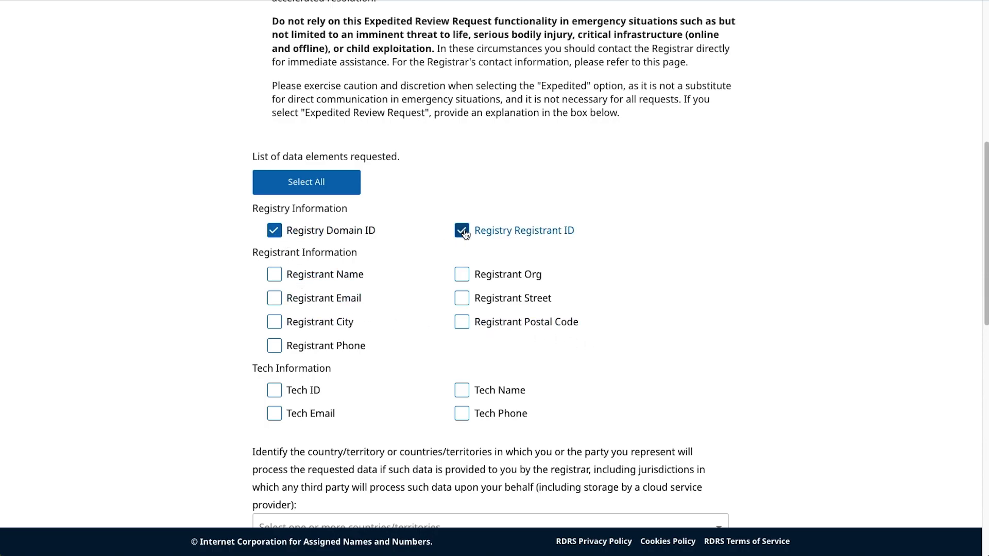
pyautogui.click(276, 276)
pyautogui.click(277, 301)
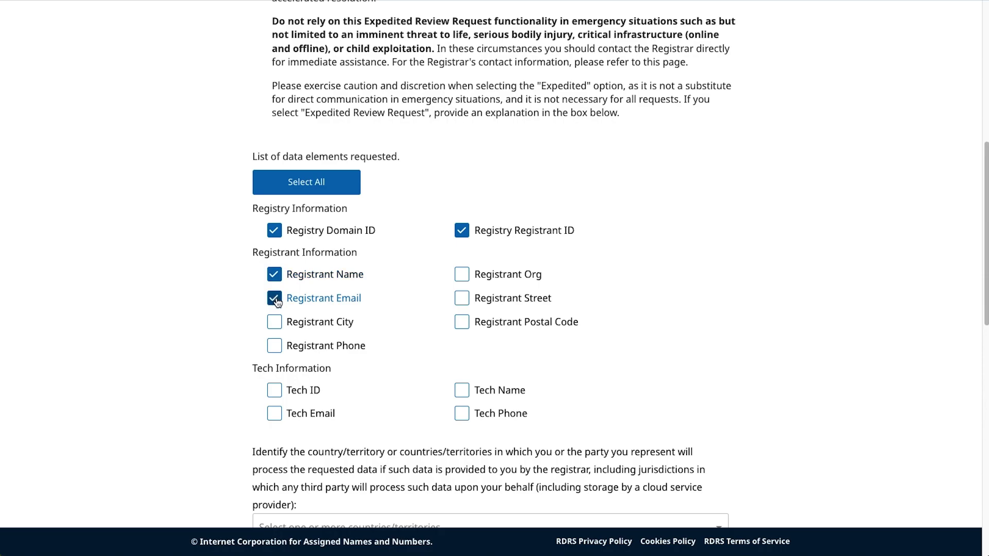
pyautogui.click(276, 276)
# Step: Select all data elements, then untick Registrant Email, Registrant City and Registrant Phone
pyautogui.click(315, 192)
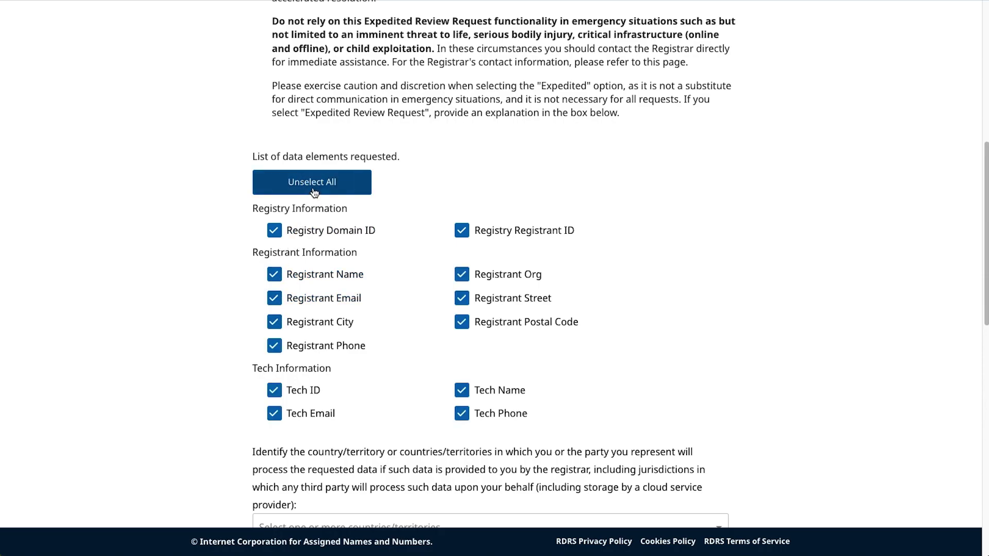
pyautogui.click(276, 300)
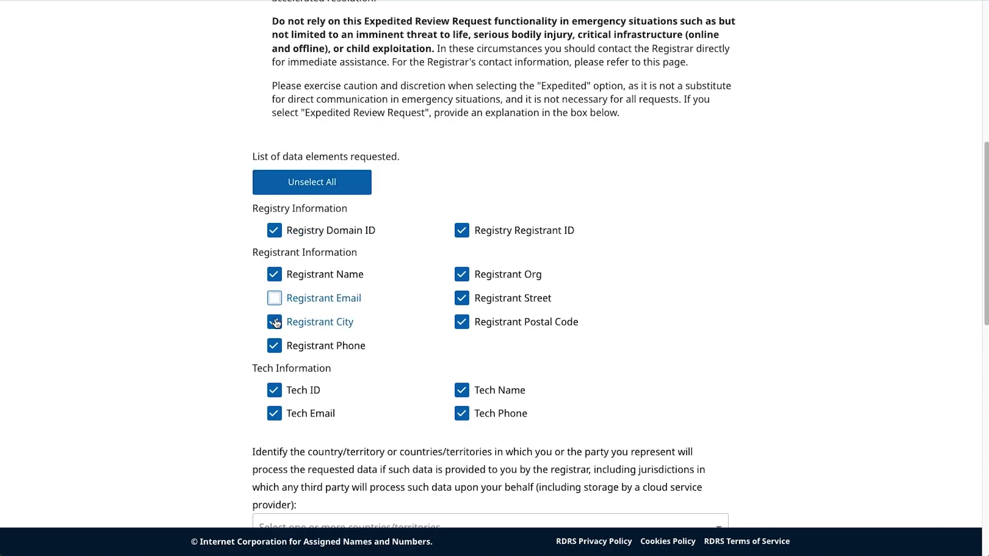
pyautogui.click(275, 323)
pyautogui.click(275, 344)
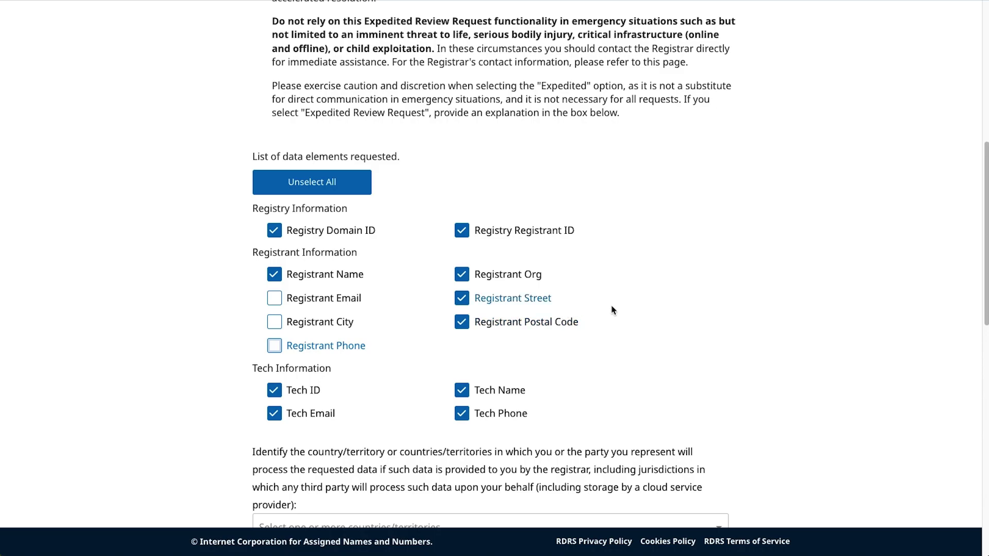
pyautogui.scroll(-4, 633, 304)
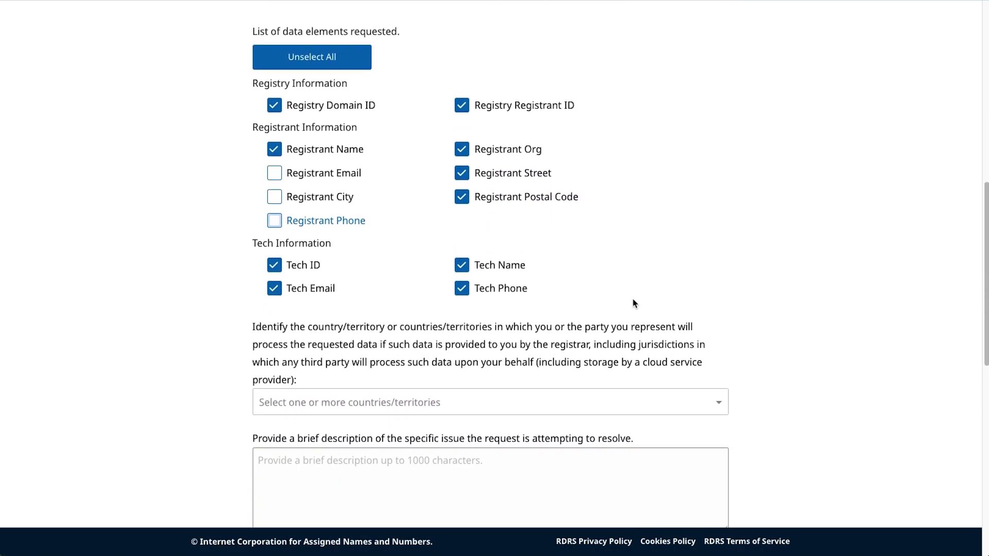
pyautogui.scroll(-2, 697, 216)
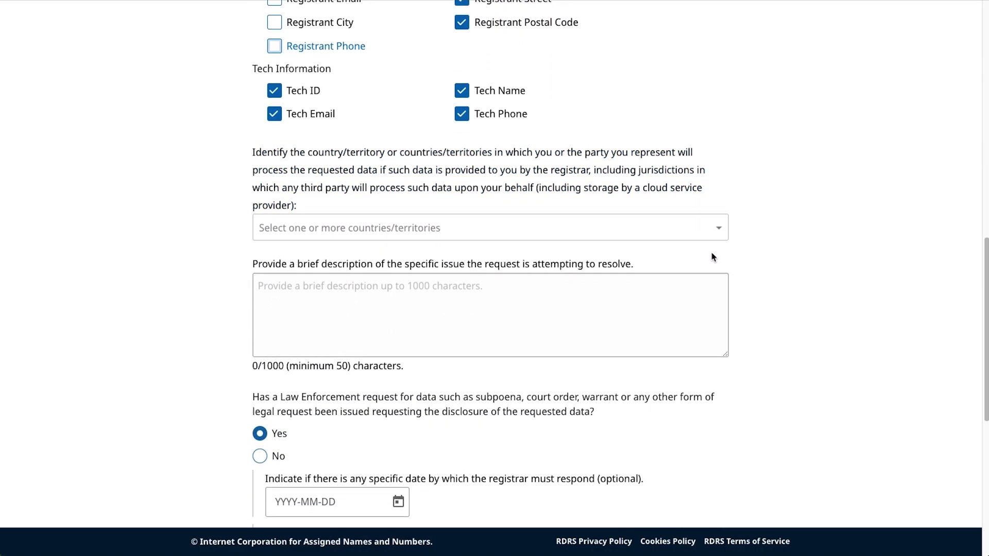
# Step: Pick Argentina and Brazil from the country list, then search 'united' to add United States of America
pyautogui.click(719, 227)
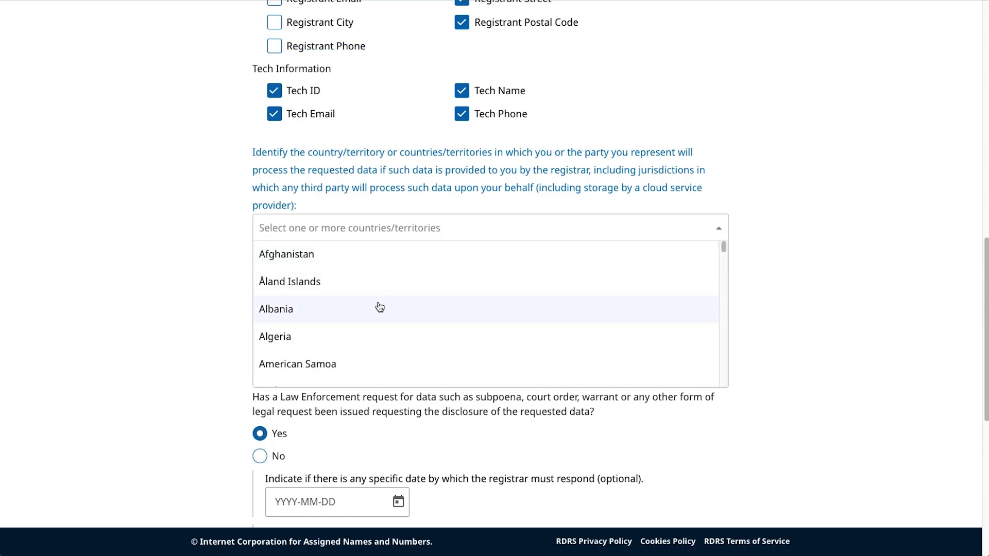
pyautogui.scroll(-4, 380, 292)
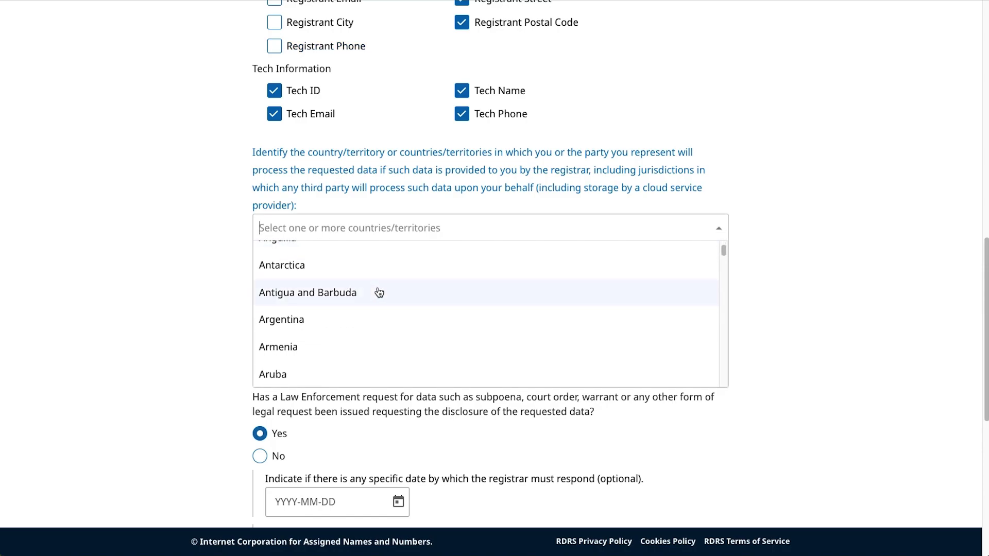
pyautogui.click(356, 324)
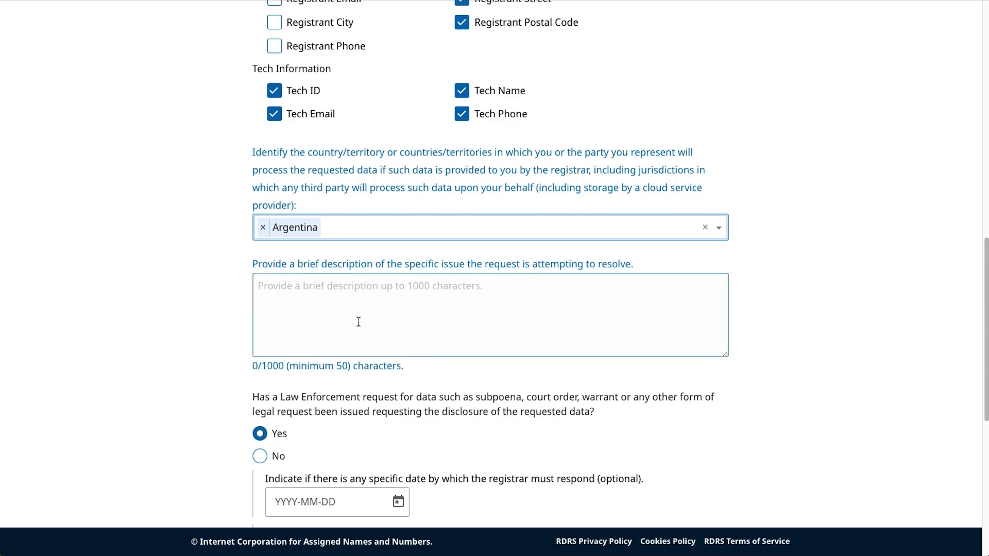
pyautogui.click(719, 229)
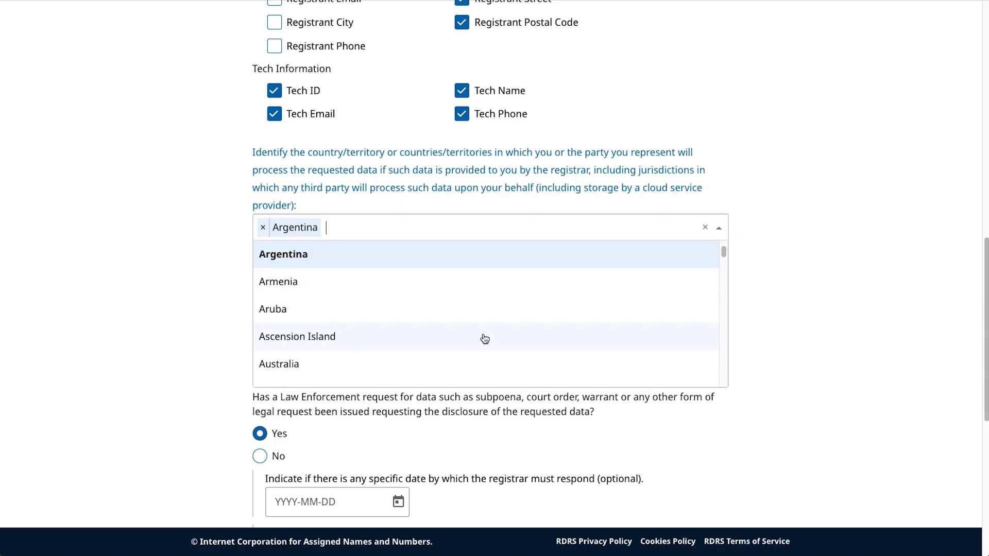
pyautogui.scroll(-1, 464, 338)
pyautogui.scroll(-8, 464, 338)
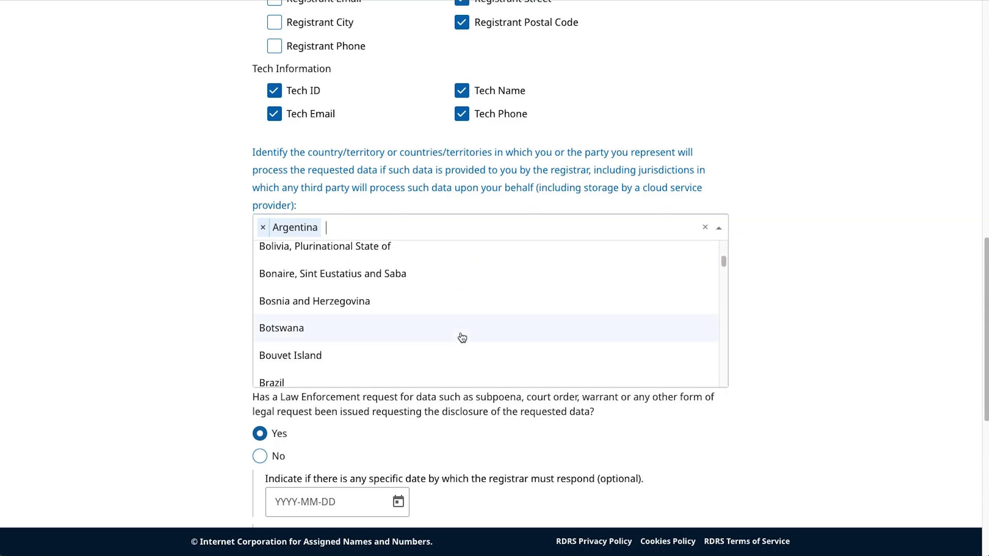
pyautogui.scroll(-2, 376, 327)
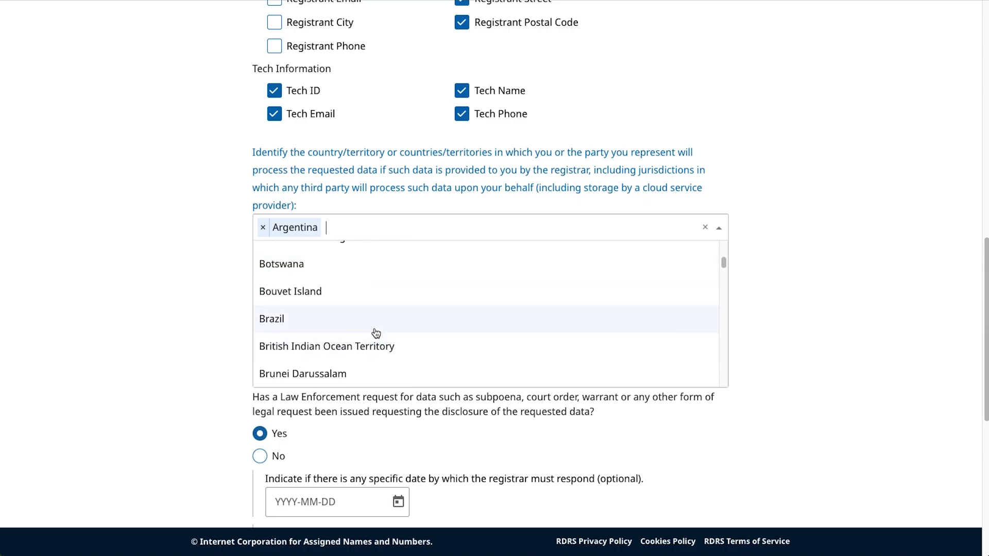
pyautogui.click(376, 329)
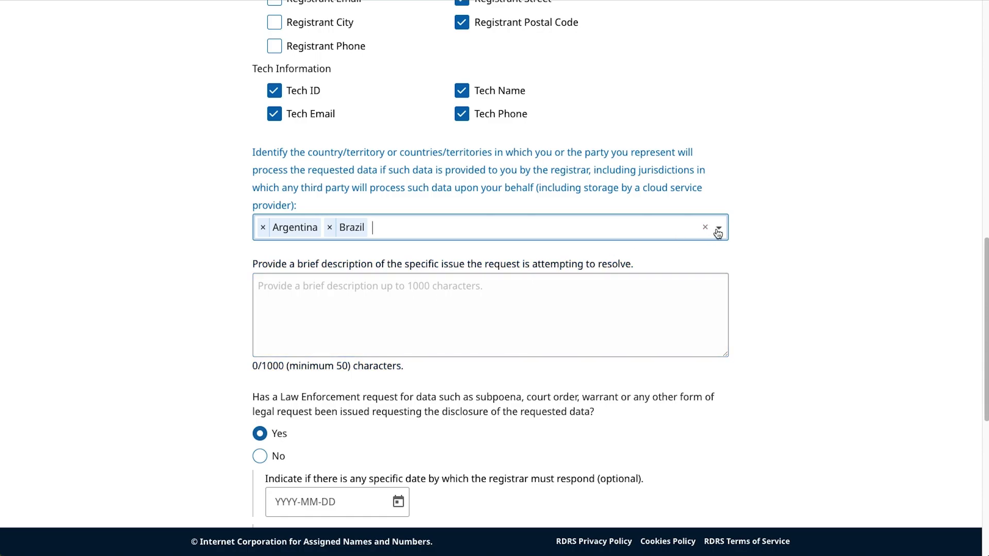
pyautogui.write('united')
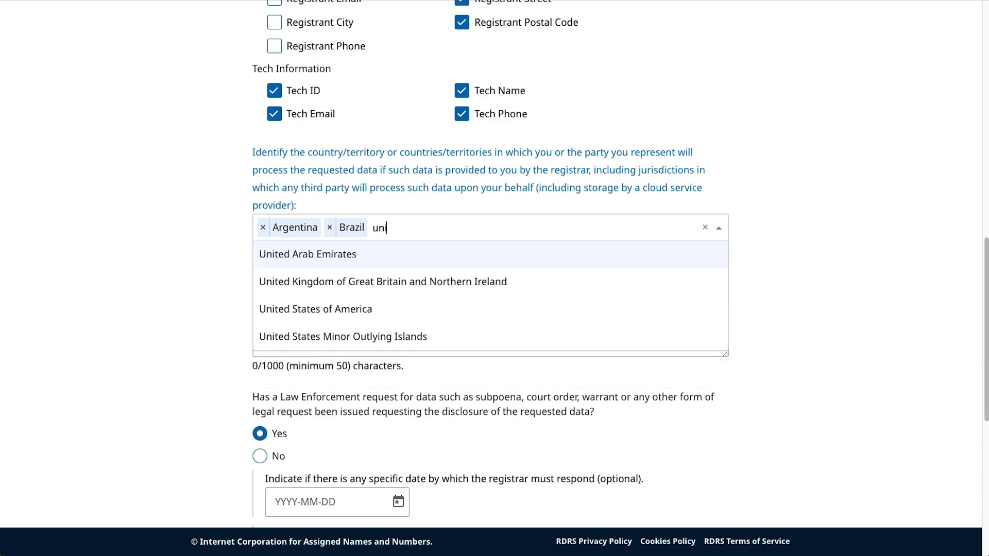
pyautogui.click(371, 309)
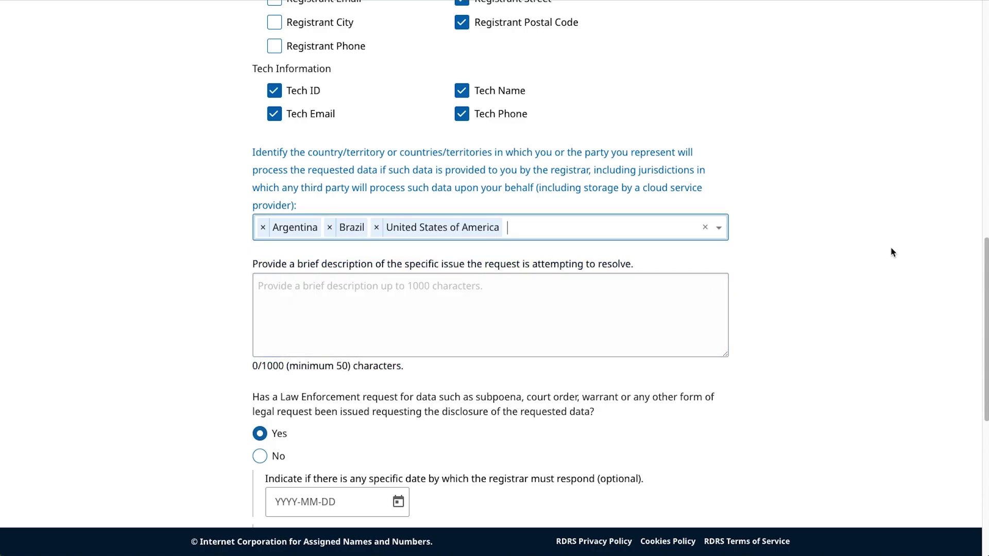
# Step: Paste 'It was a dark and stormy night, and this is a test to make it sunny.' as the issue description
pyautogui.click(504, 317)
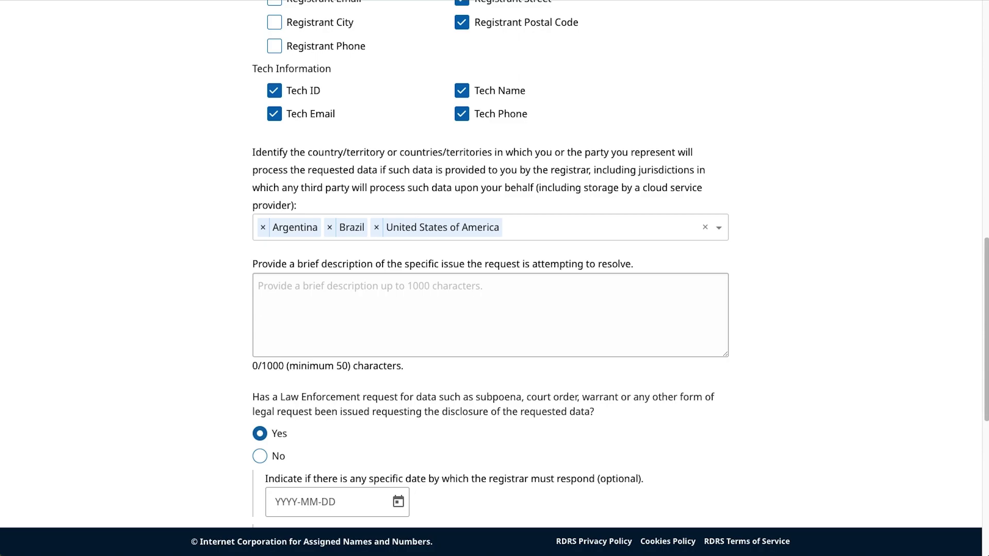
pyautogui.click(417, 296)
pyautogui.write('It was a dark and stormy night, and this is a test to make it sunny.')
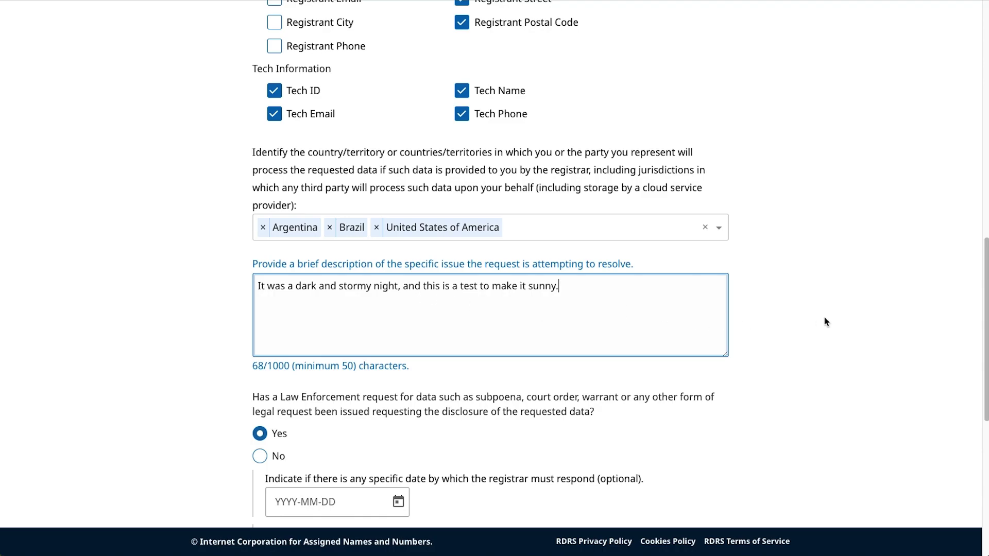
pyautogui.scroll(-2, 824, 322)
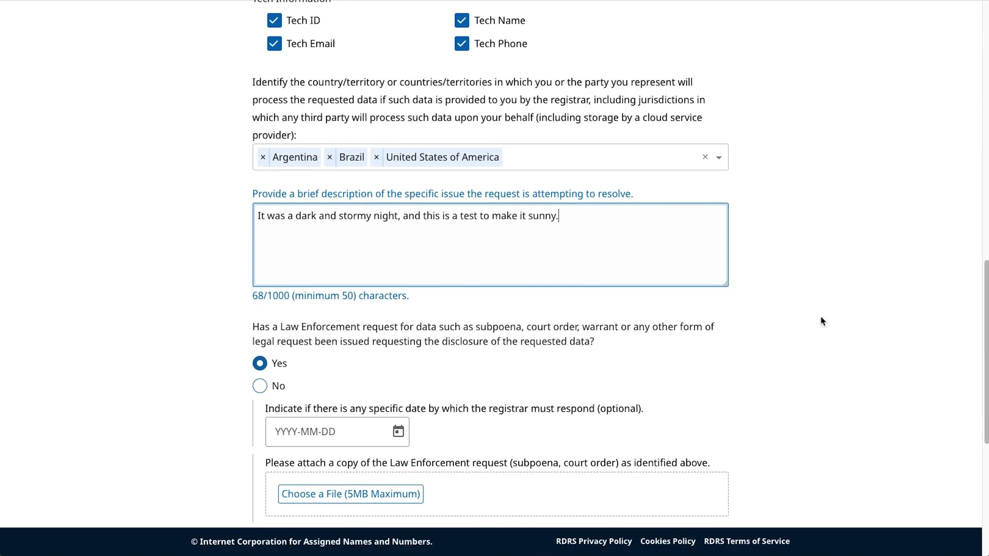
pyautogui.scroll(-2, 823, 321)
pyautogui.scroll(-1, 815, 320)
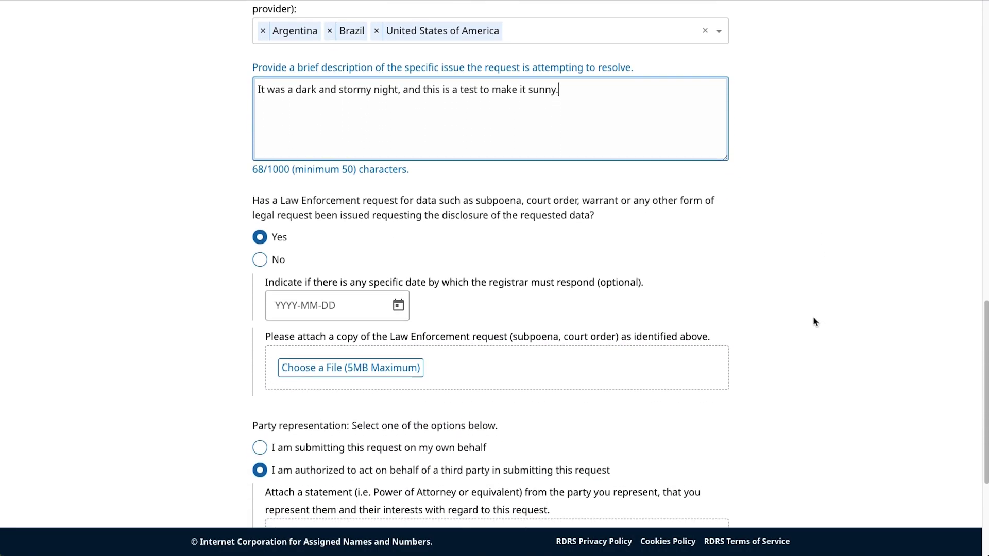
pyautogui.scroll(-1, 814, 320)
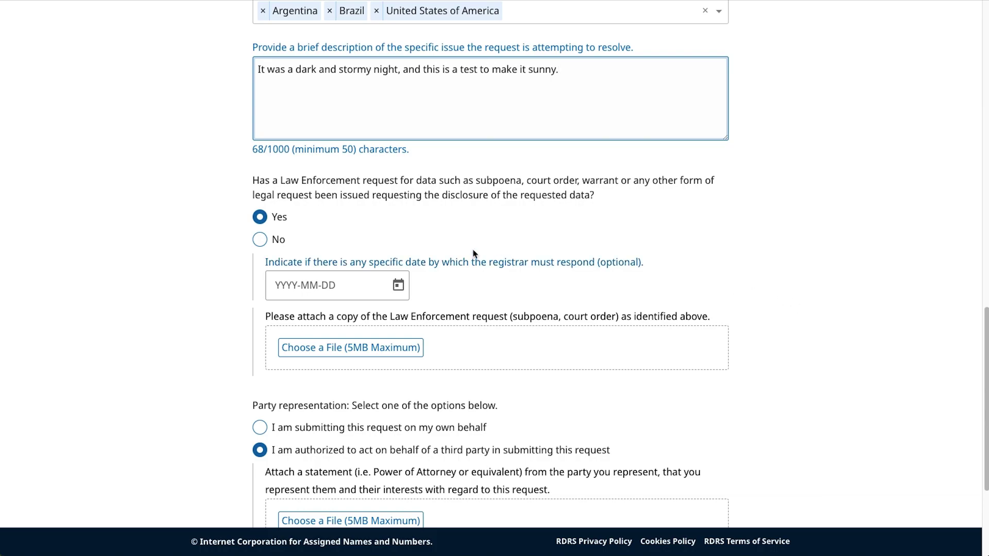
pyautogui.click(265, 241)
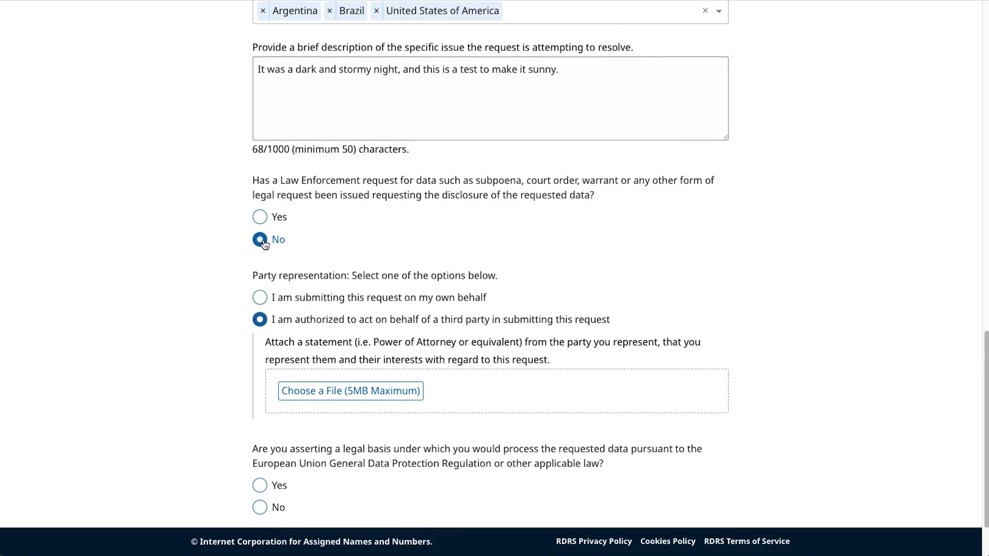
pyautogui.click(265, 221)
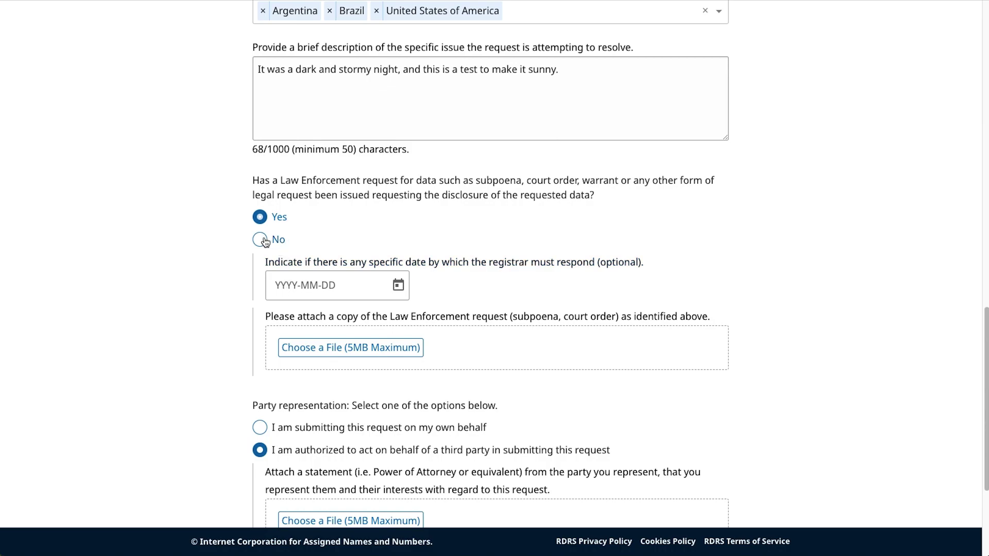
pyautogui.click(286, 285)
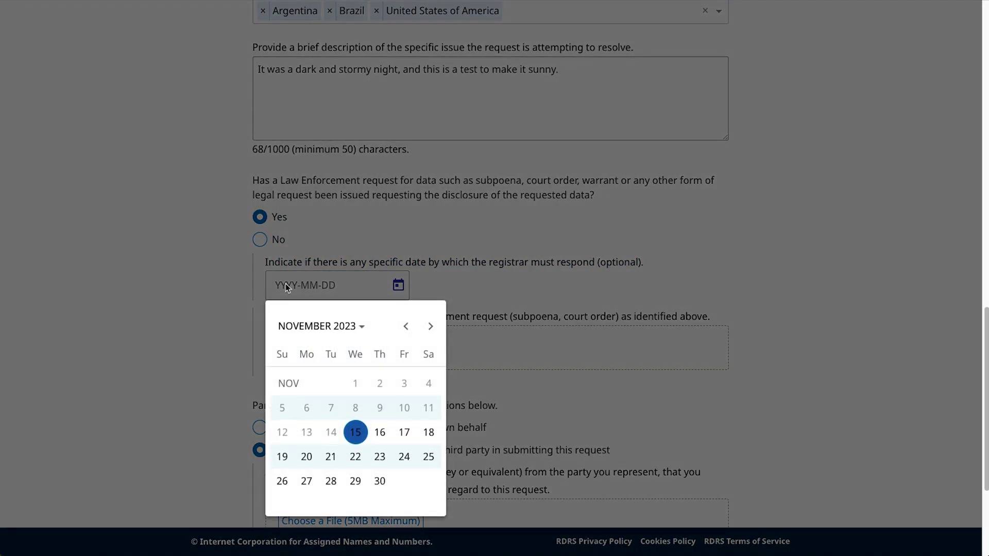
pyautogui.click(212, 299)
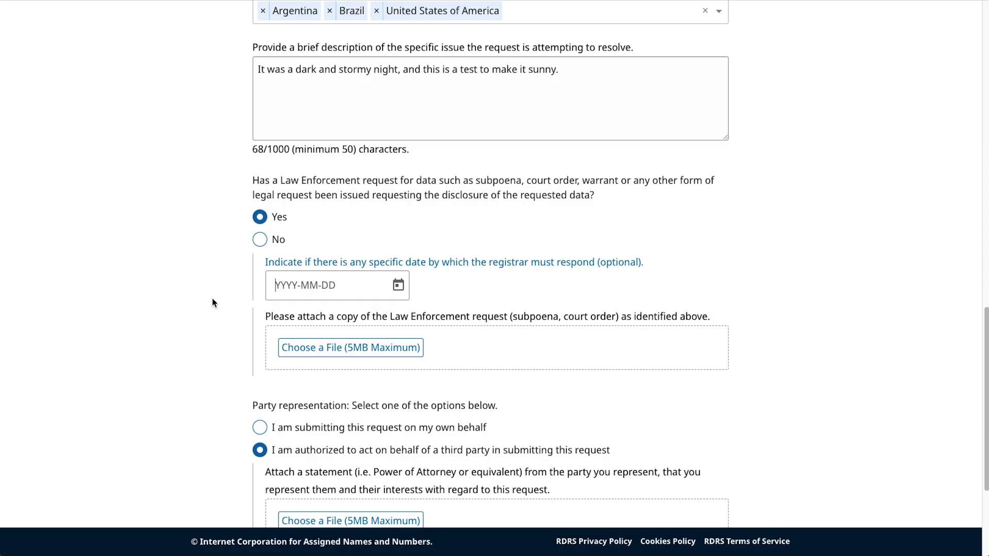
pyautogui.click(328, 348)
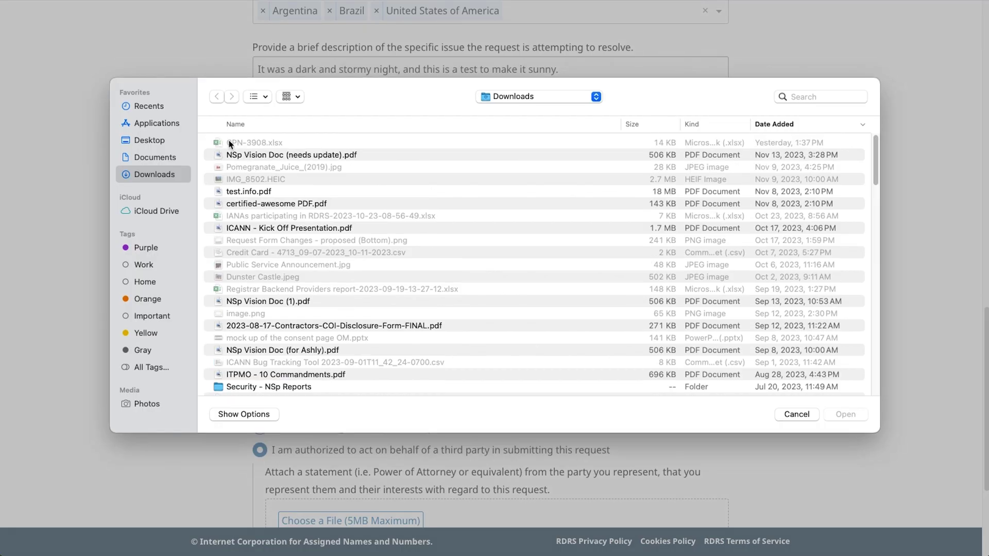
pyautogui.click(796, 415)
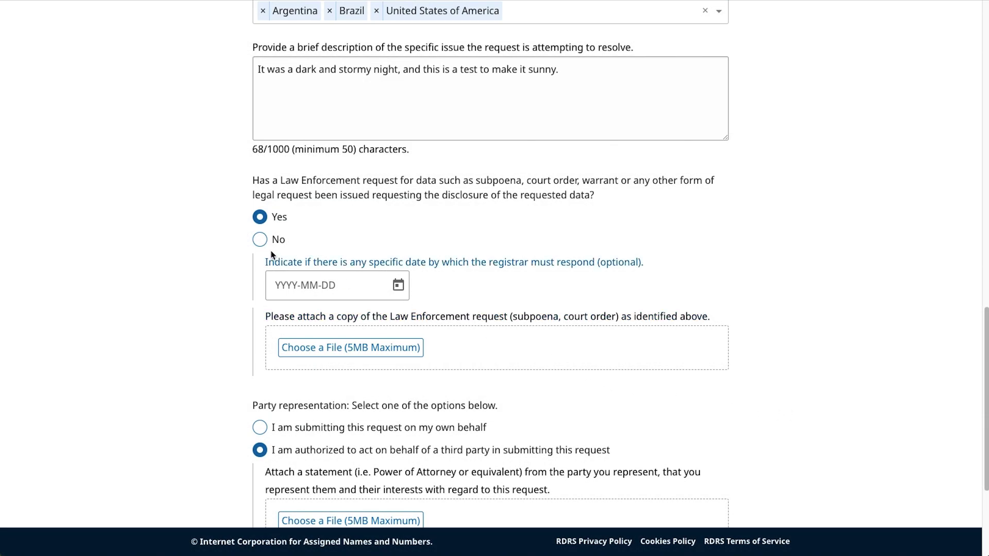
# Step: Answer No to the prior law-enforcement question and choose submitting on your own behalf, not a third party's
pyautogui.click(260, 242)
pyautogui.scroll(-3, 252, 273)
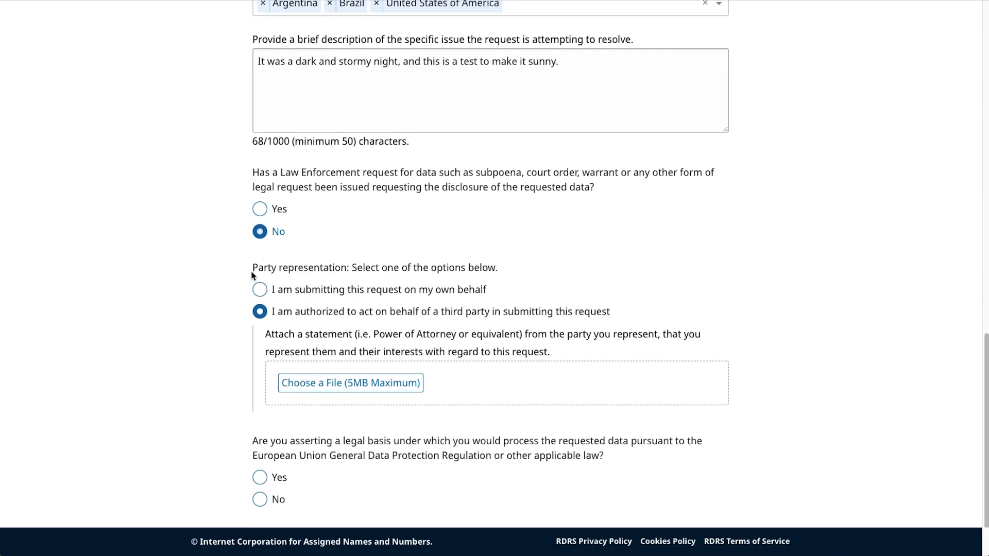
pyautogui.scroll(-1, 253, 274)
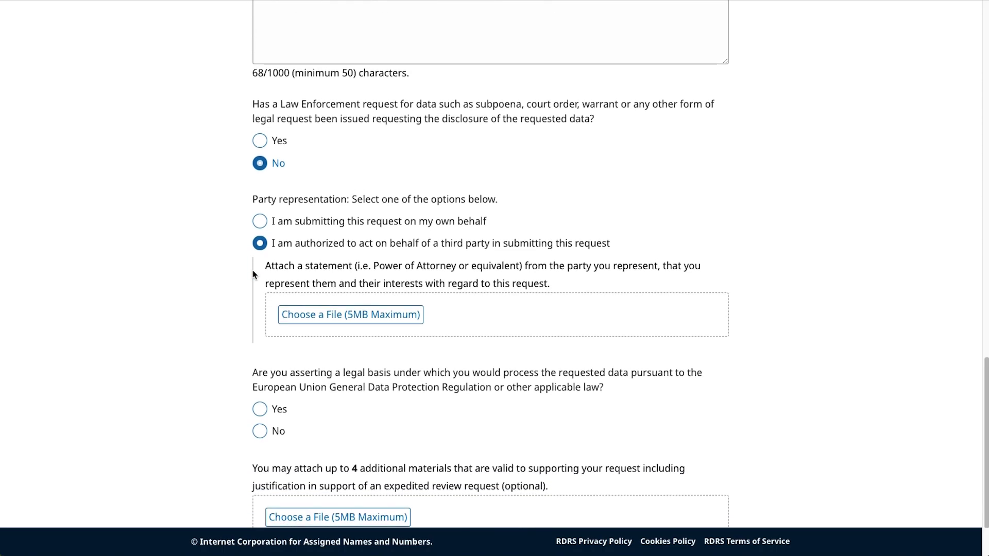
pyautogui.click(260, 221)
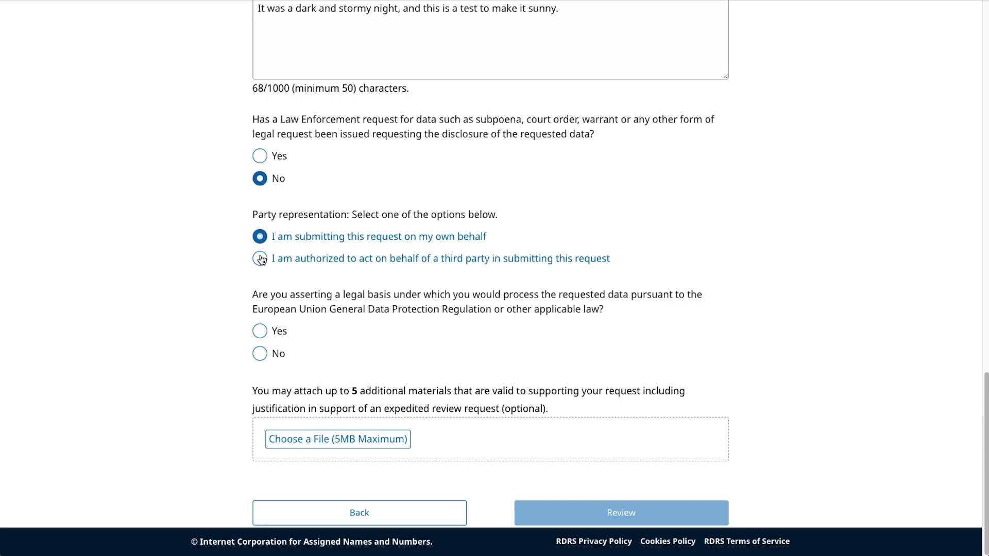
pyautogui.click(260, 258)
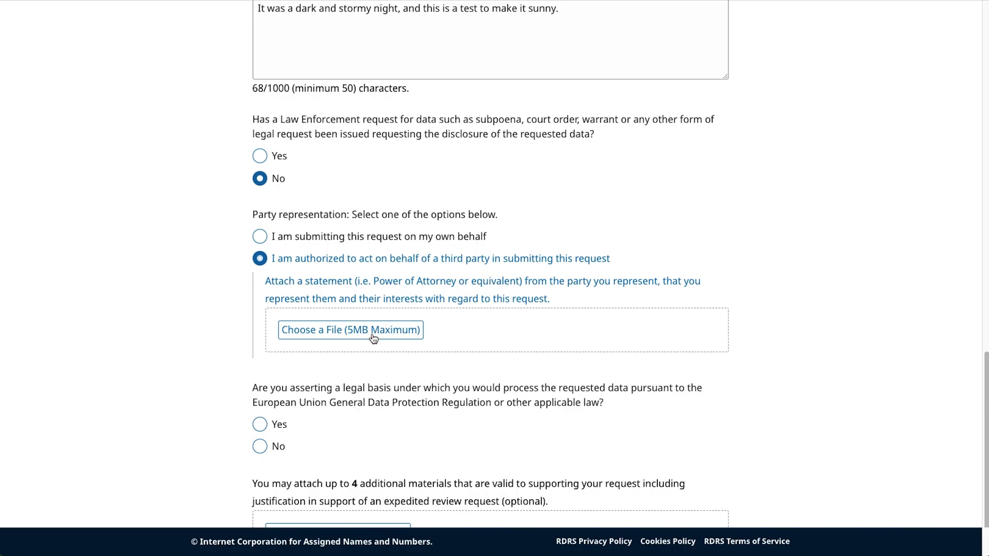
pyautogui.click(264, 239)
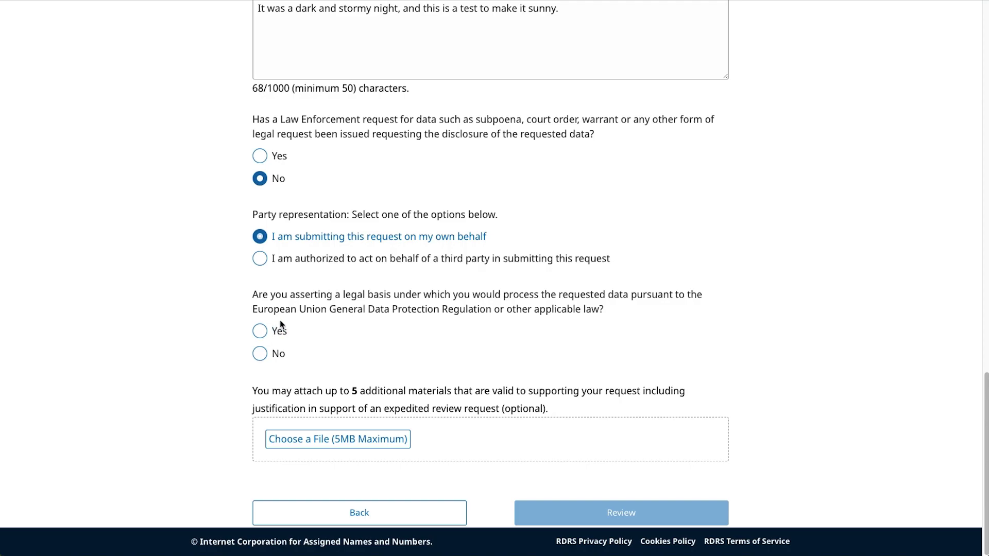
# Step: Answer Yes to asserting a legal basis and choose GDPR Art. 6(1)e instead of Other applicable law
pyautogui.click(264, 332)
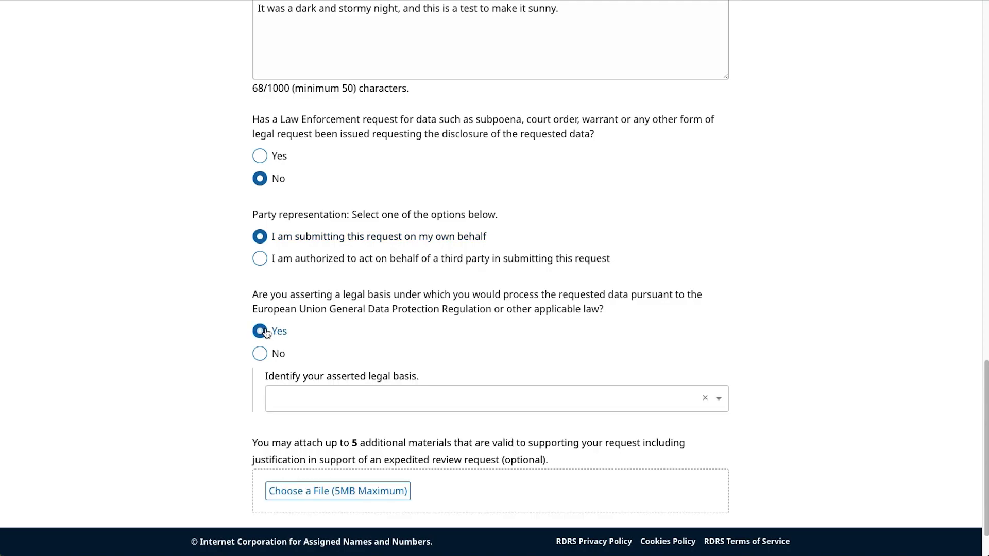
pyautogui.scroll(-1, 270, 327)
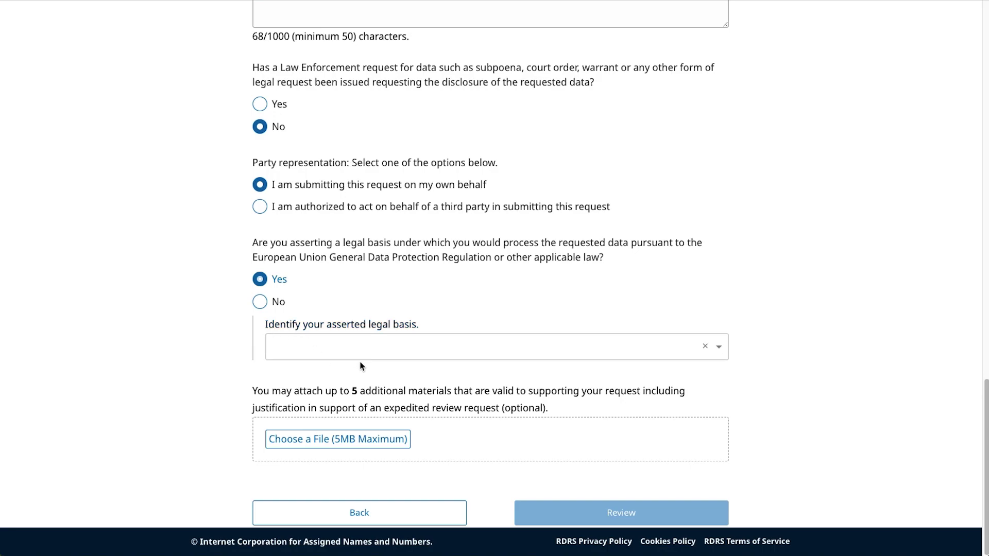
pyautogui.click(376, 355)
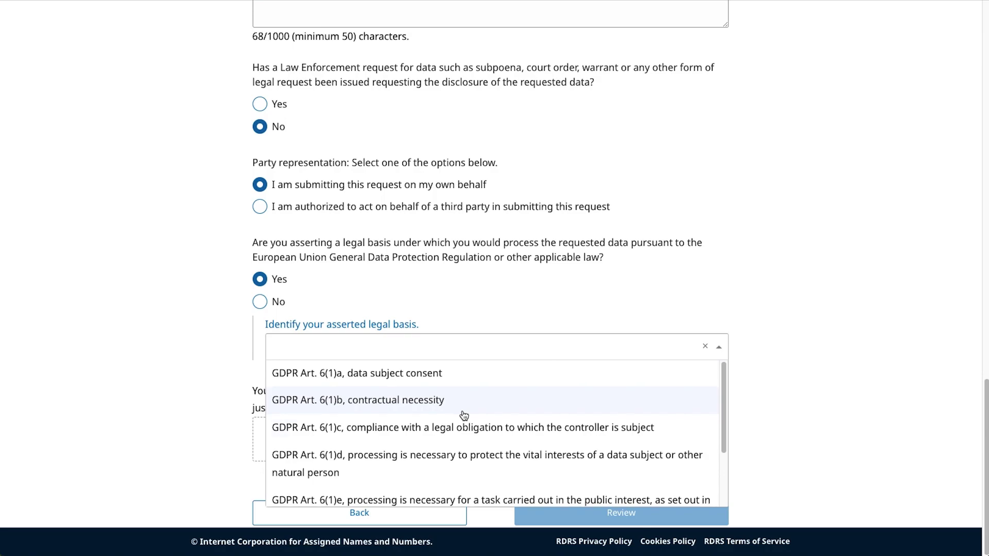
pyautogui.scroll(-3, 462, 413)
pyautogui.scroll(-1, 463, 415)
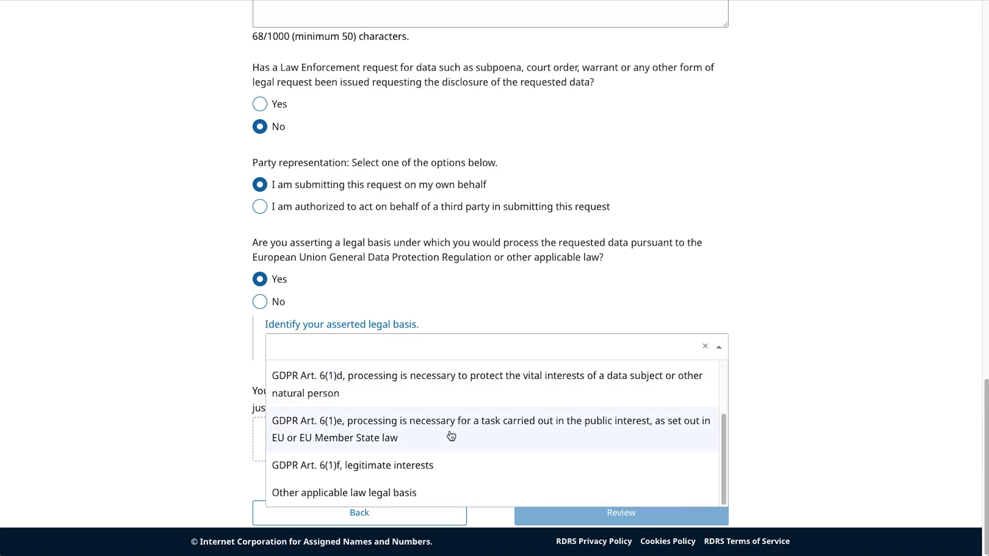
pyautogui.click(373, 494)
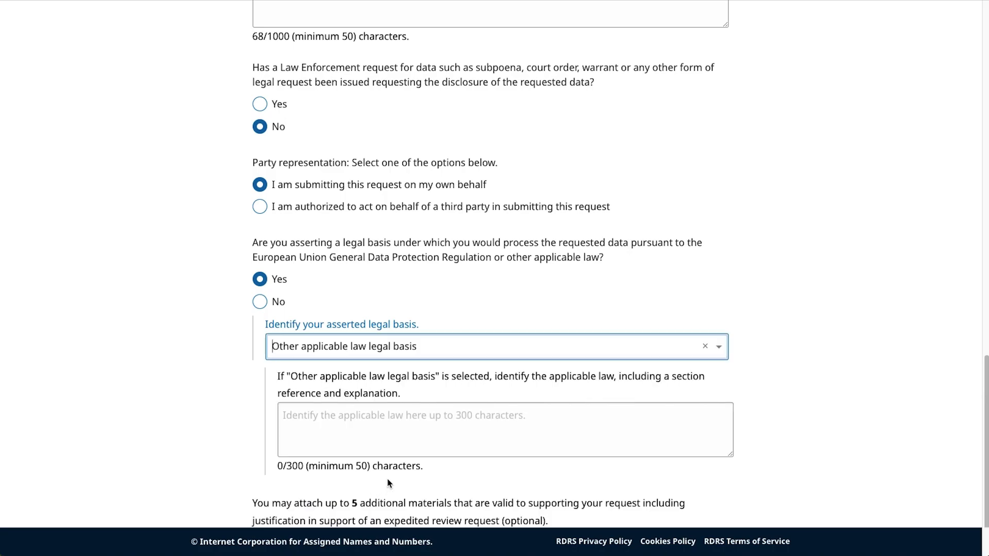
pyautogui.click(432, 423)
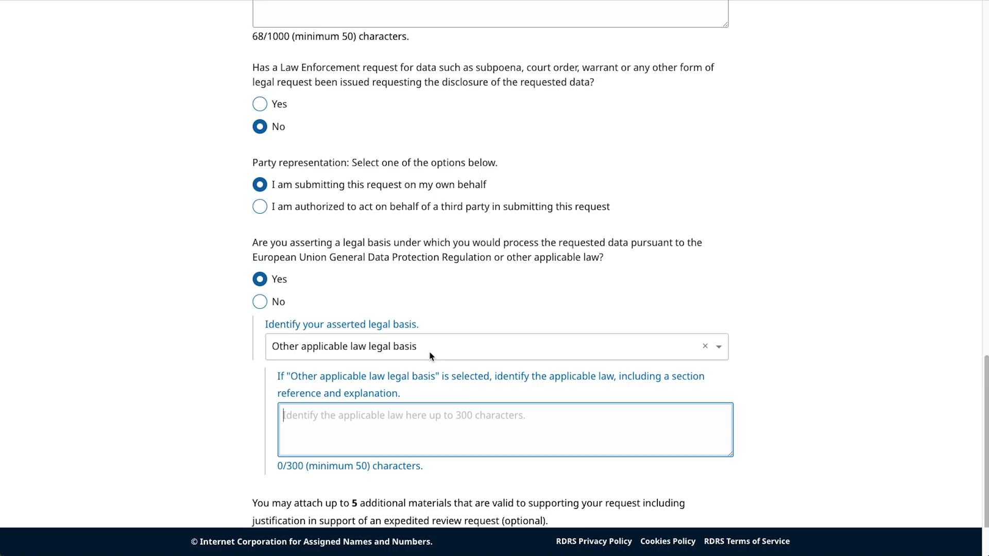
pyautogui.click(430, 355)
pyautogui.click(431, 419)
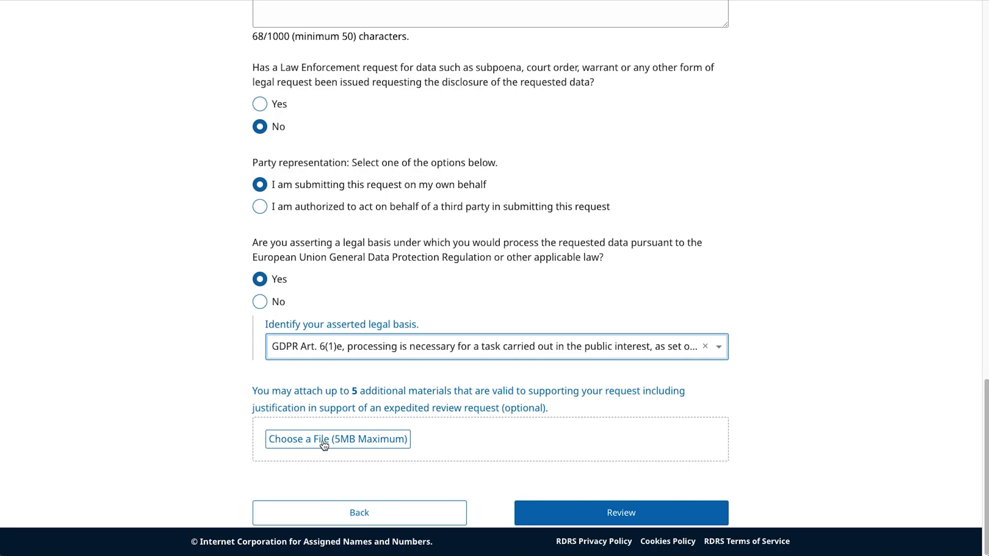
pyautogui.click(639, 512)
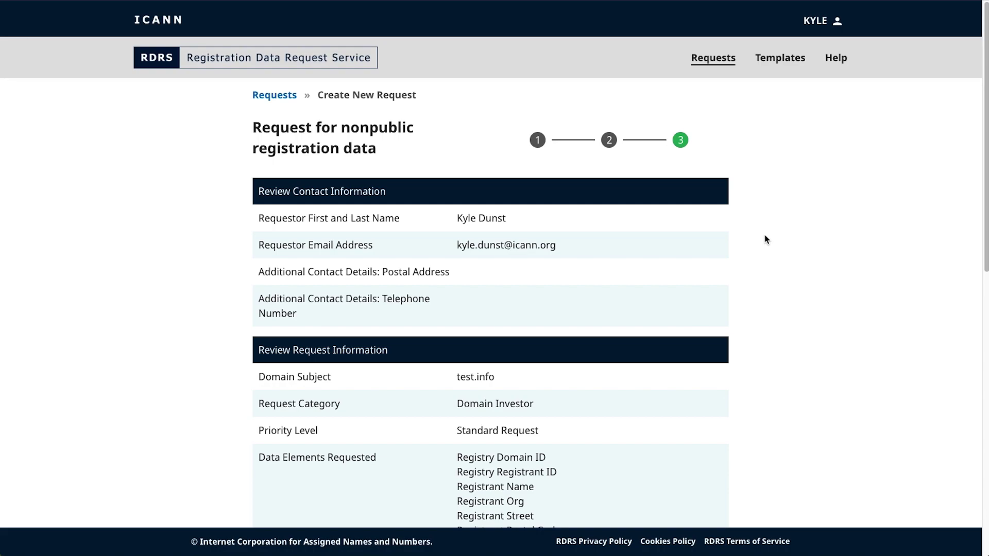
# Step: Look over the request summary and download the attached certified-awesome PDF
pyautogui.scroll(-1, 766, 239)
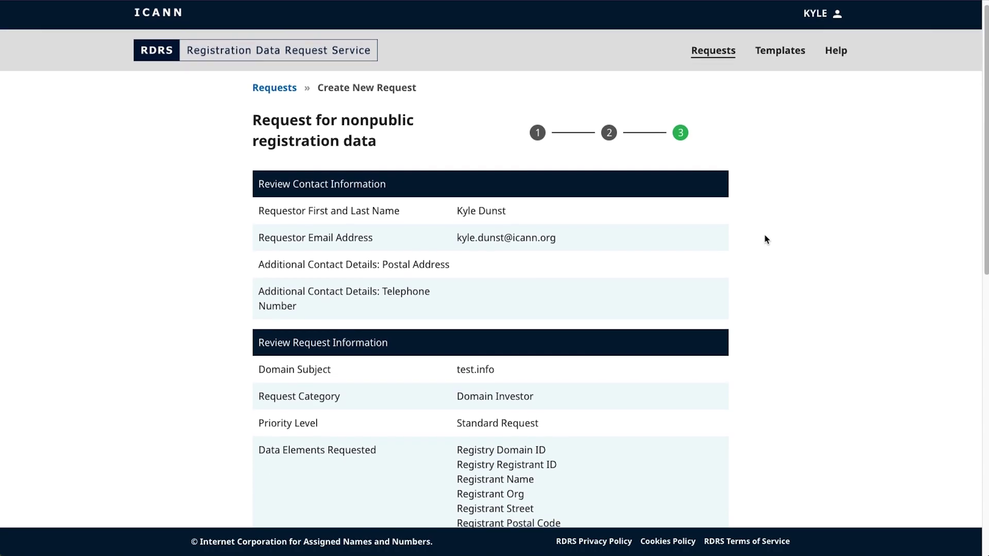
pyautogui.scroll(-10, 767, 240)
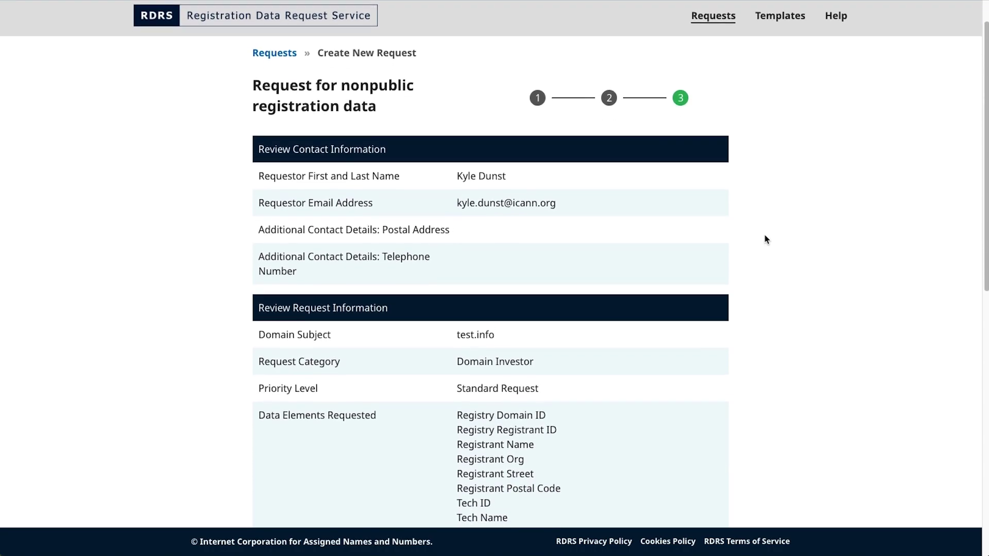
pyautogui.scroll(-3, 767, 240)
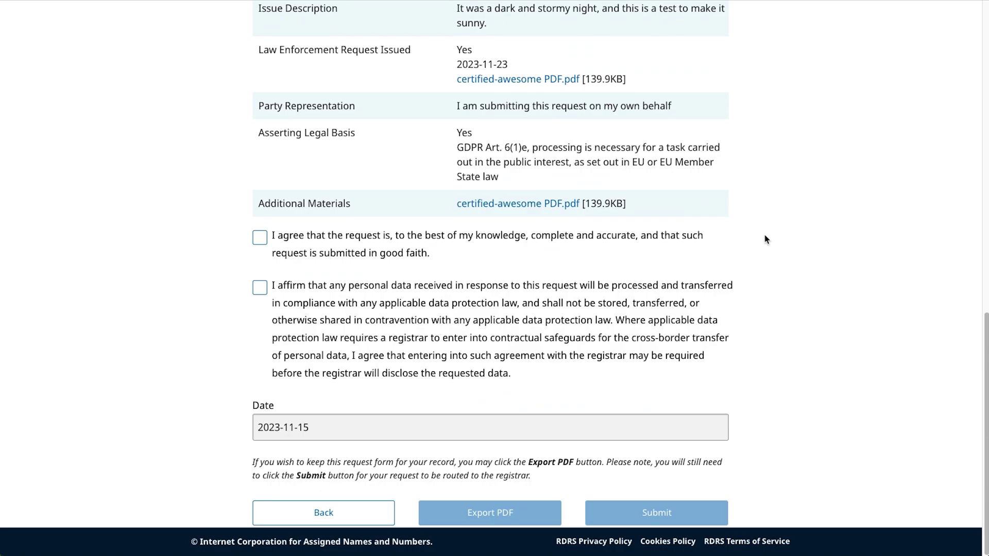
pyautogui.scroll(4, 767, 240)
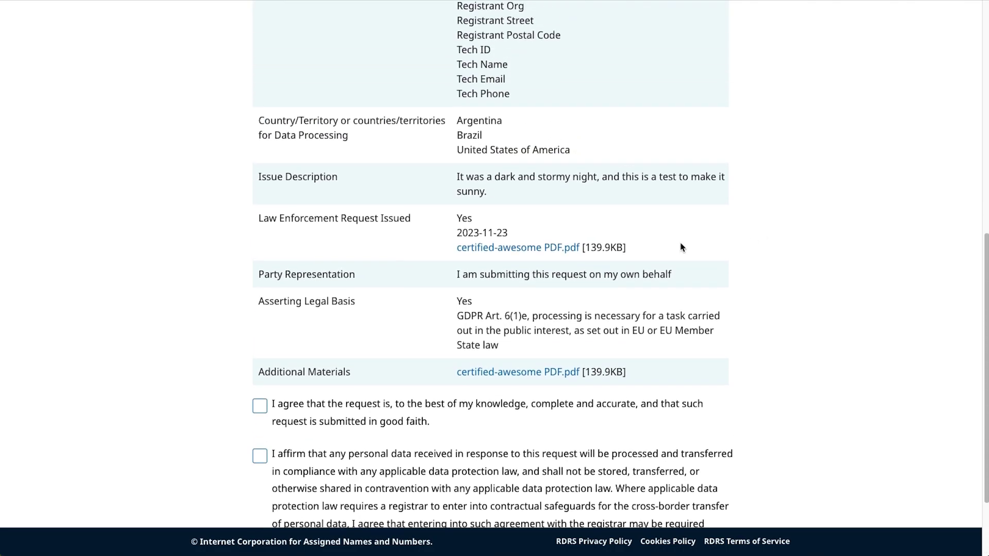
pyautogui.click(531, 248)
# Step: Agree that the request is complete, accurate and submitted in good faith
pyautogui.scroll(2, 870, 175)
pyautogui.scroll(3, 869, 183)
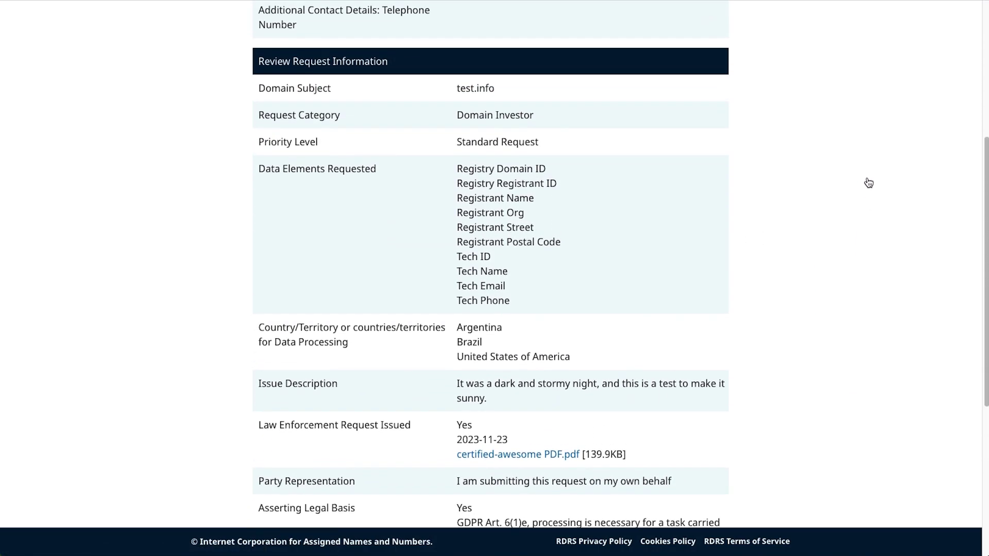
pyautogui.scroll(-6, 869, 183)
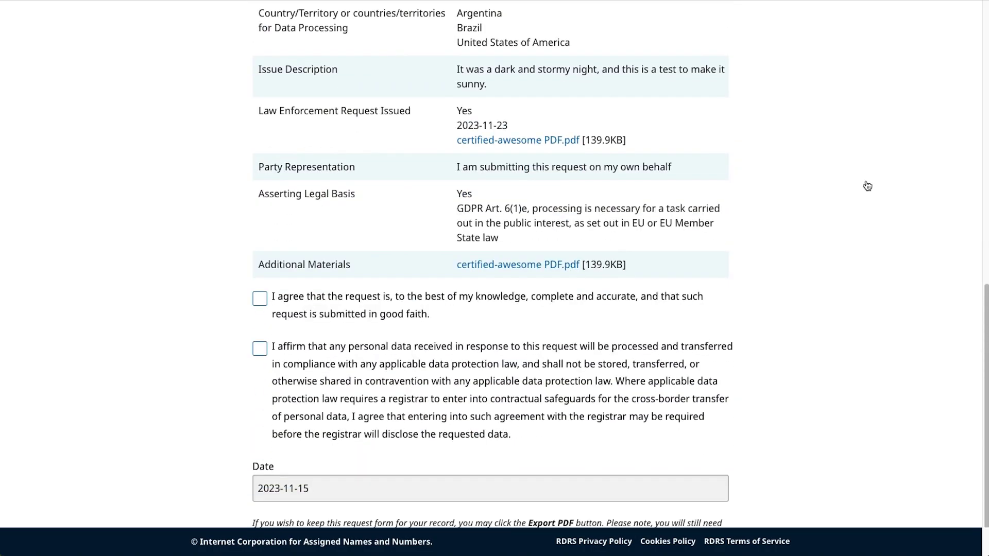
pyautogui.click(259, 303)
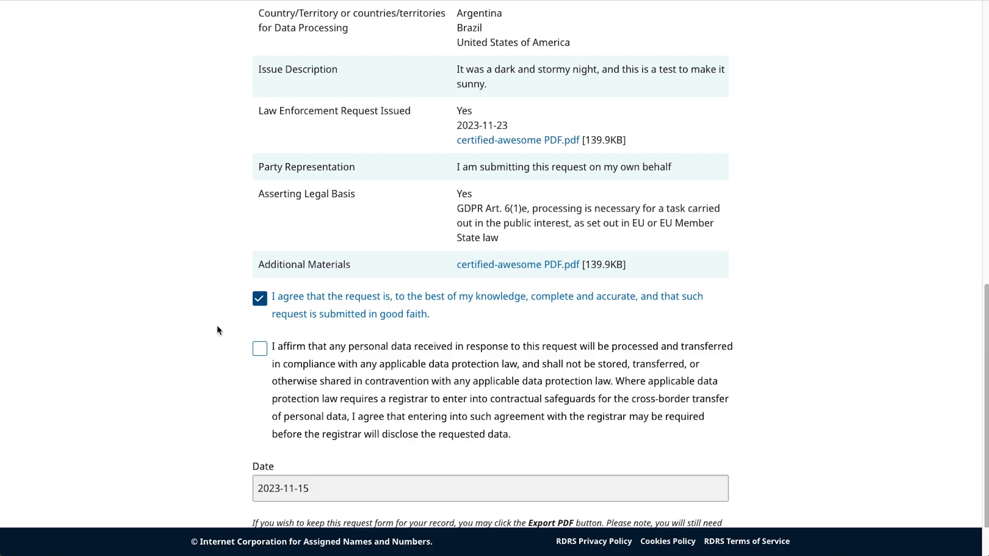
# Step: Affirm compliance with data protection law and submit the request to the registrar
pyautogui.scroll(-2, 217, 330)
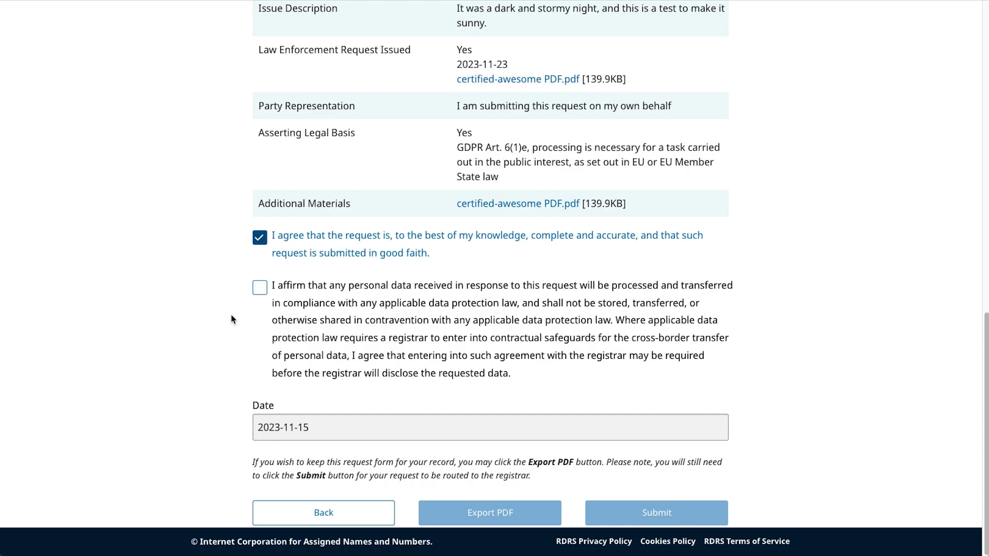
pyautogui.click(260, 289)
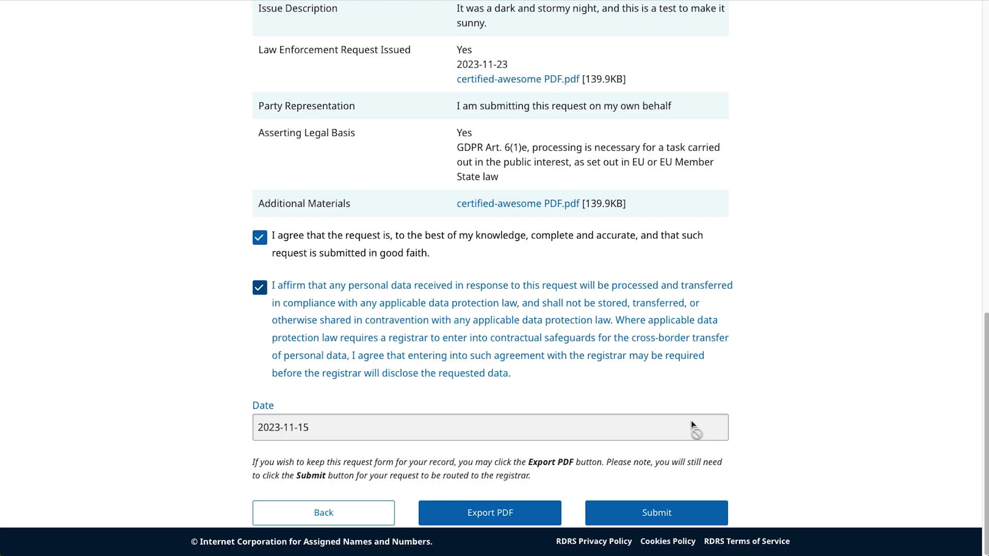
pyautogui.click(656, 515)
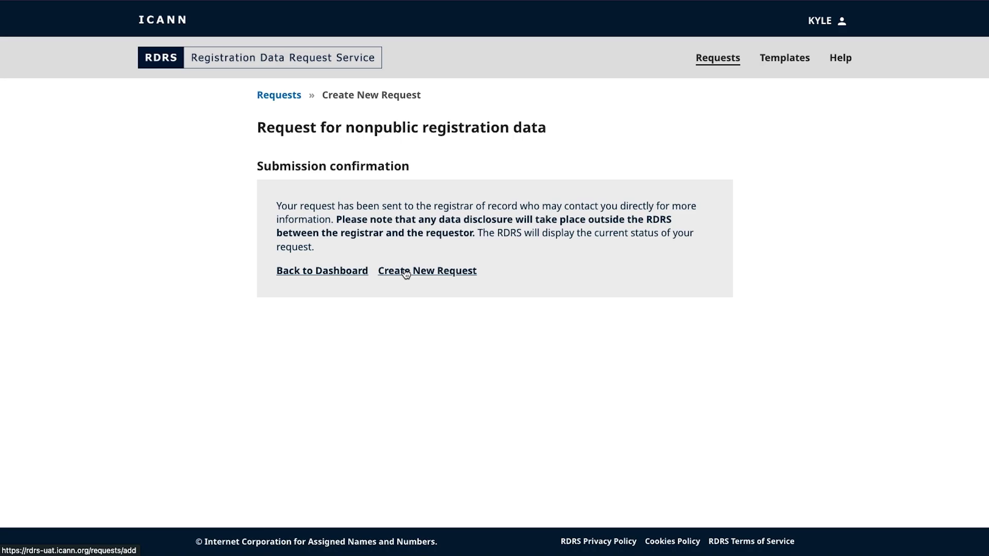
# Step: Return to the Requests dashboard, where the new test.info request shows as Submitted
pyautogui.click(319, 271)
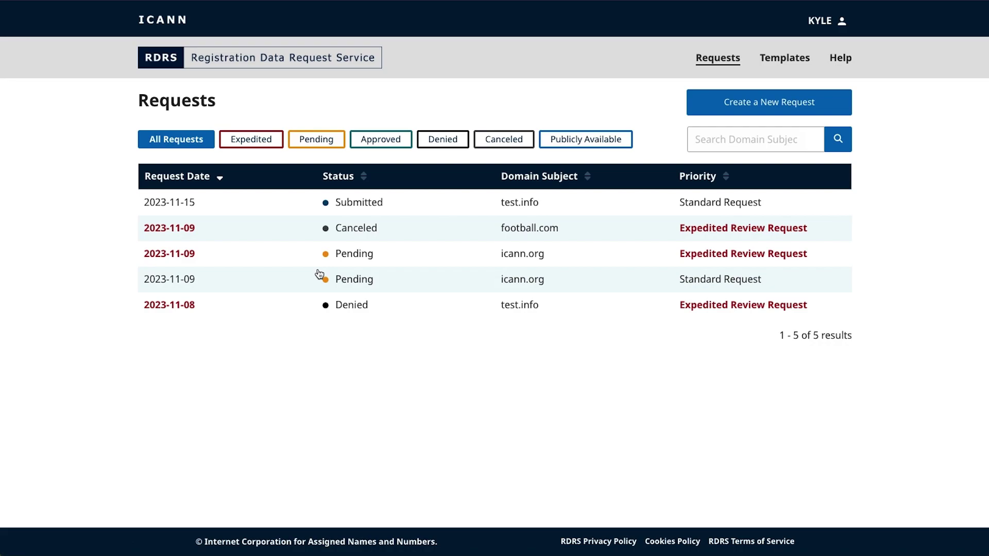